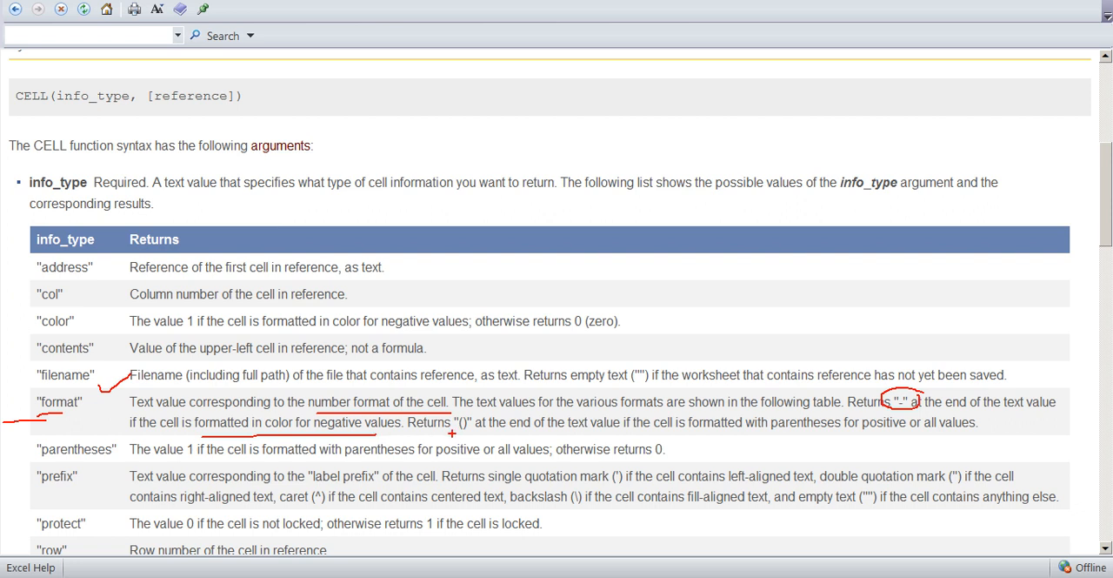
- Review how the "format" info_type marks negative colour and parentheses formatting in Excel Help, and switch to the workbook
left_click_drag(536, 439, 605, 438)
left_click_drag(741, 436, 928, 434)
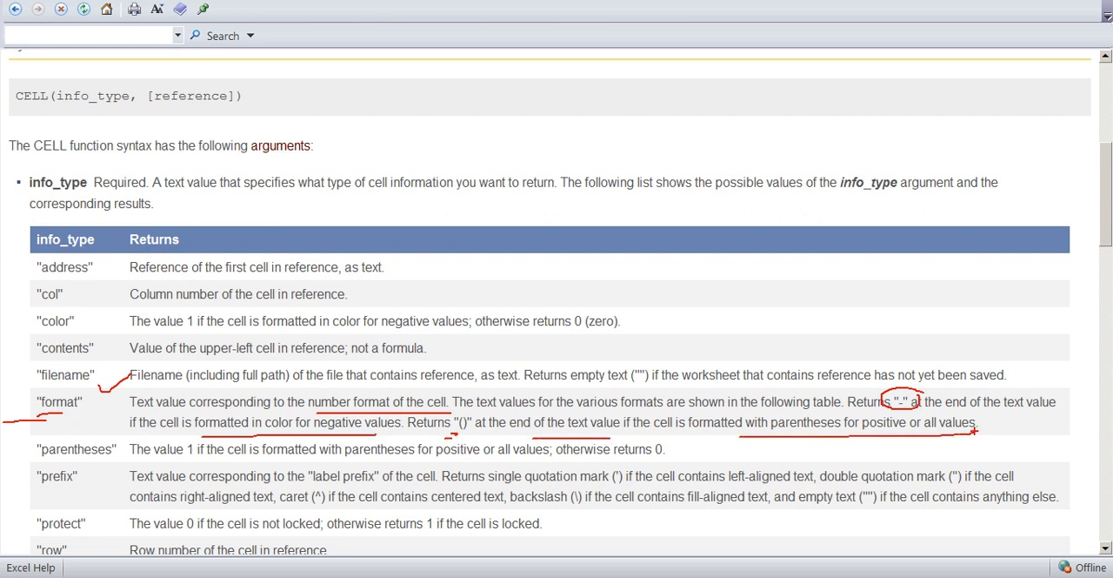
key("alt+Tab")
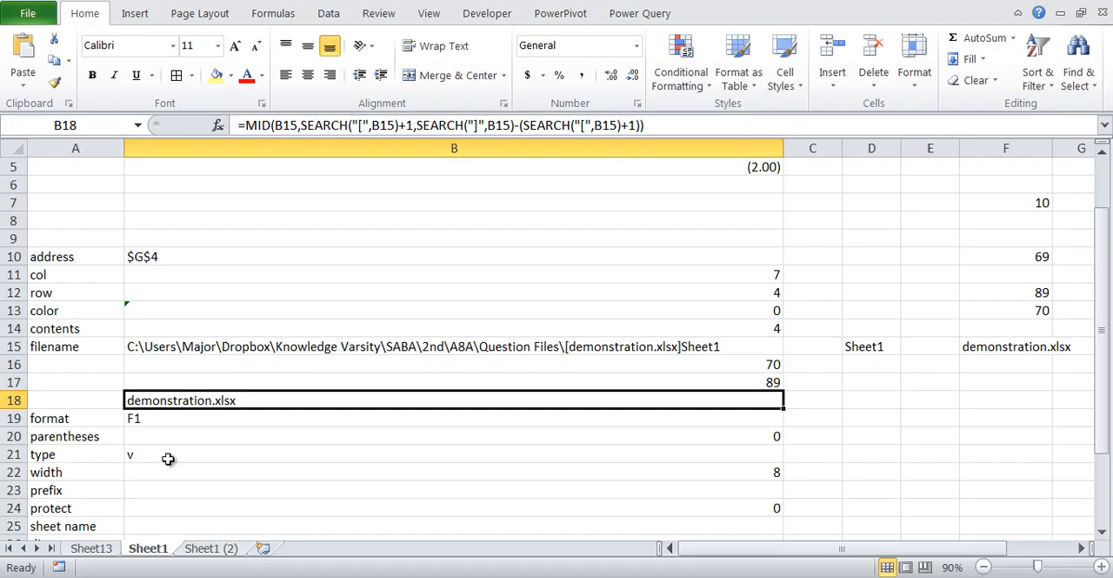
- Inspect the CELL format formula in B19 and narrow column E to bring column G into view
left_click(186, 418)
key("F2")
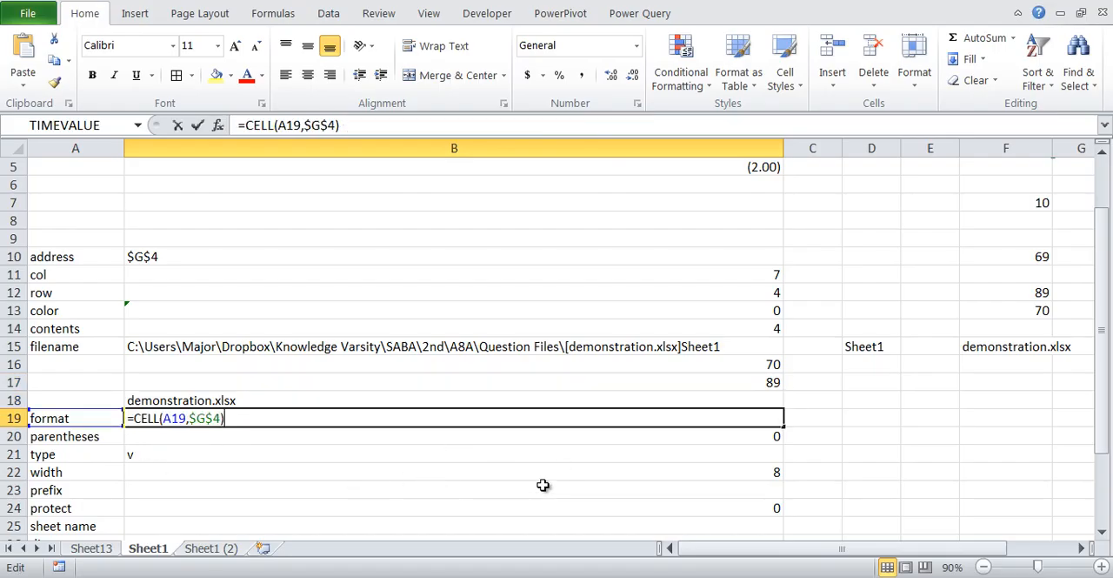
scroll(777, 400, "up", 2)
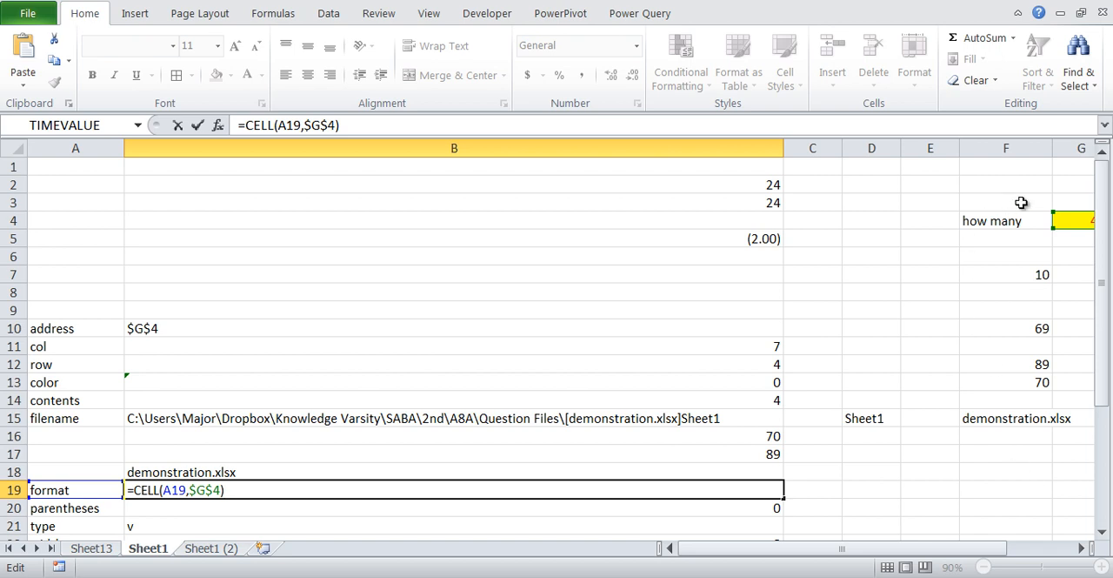
left_click(963, 149)
left_click_drag(961, 152, 921, 152)
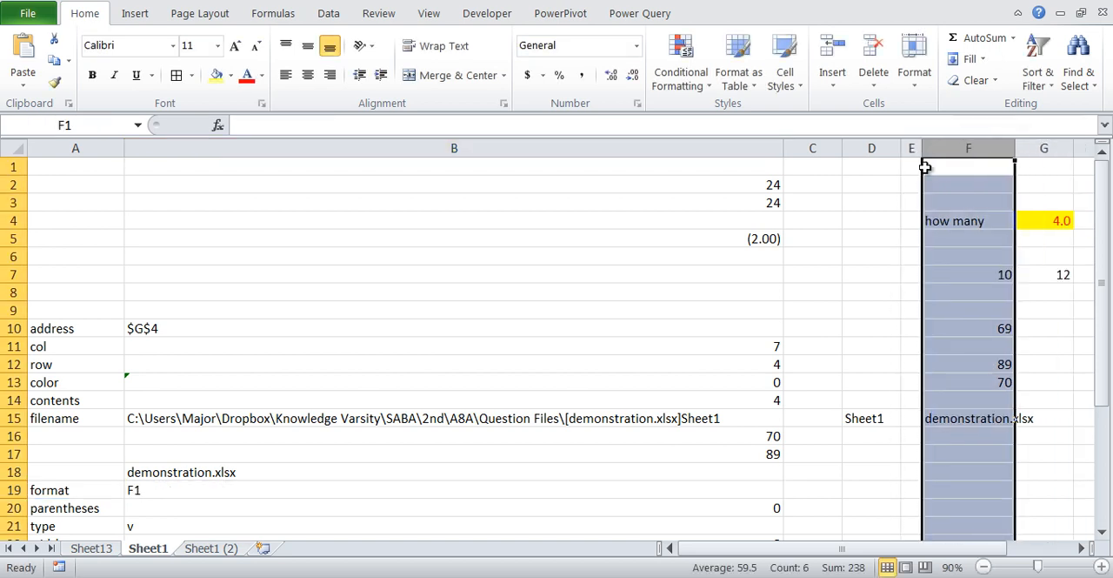
- Compare cell G4 with the format code in B19, and display G4 with three decimal places
left_click(1079, 218)
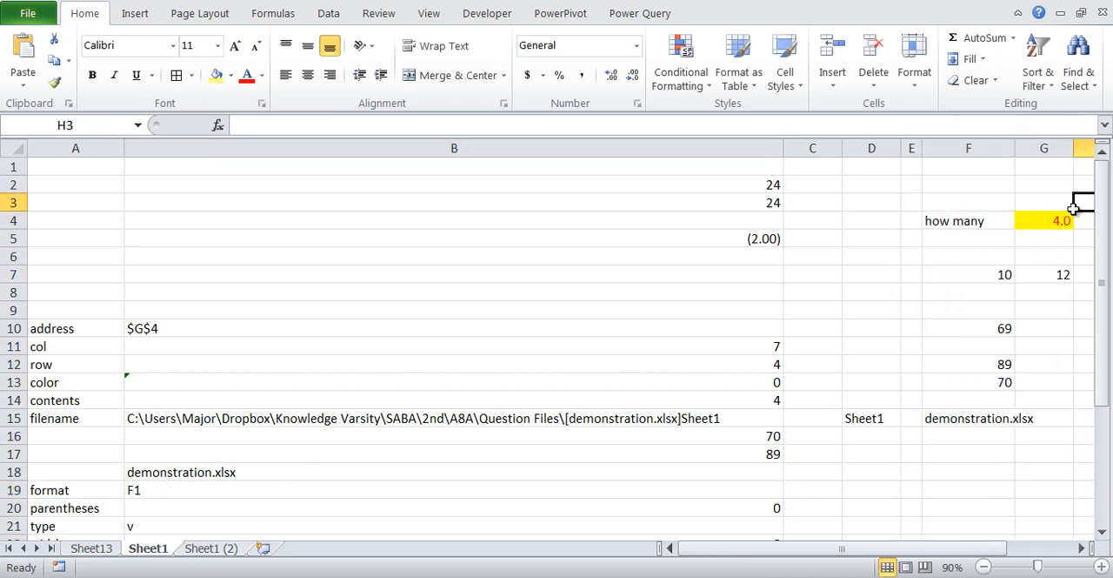
key("F2")
key("Escape")
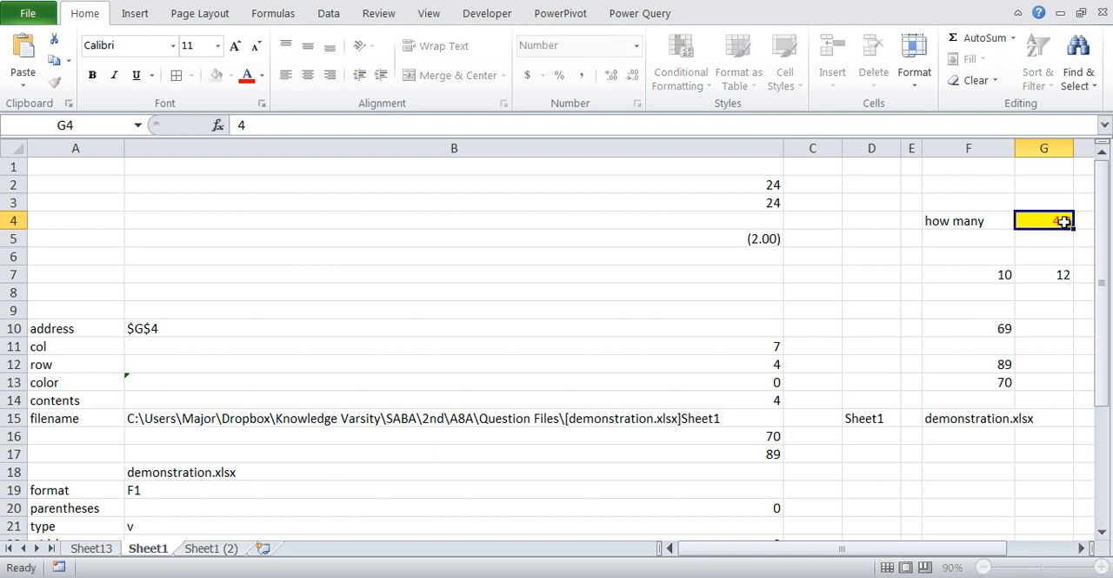
left_click(162, 492)
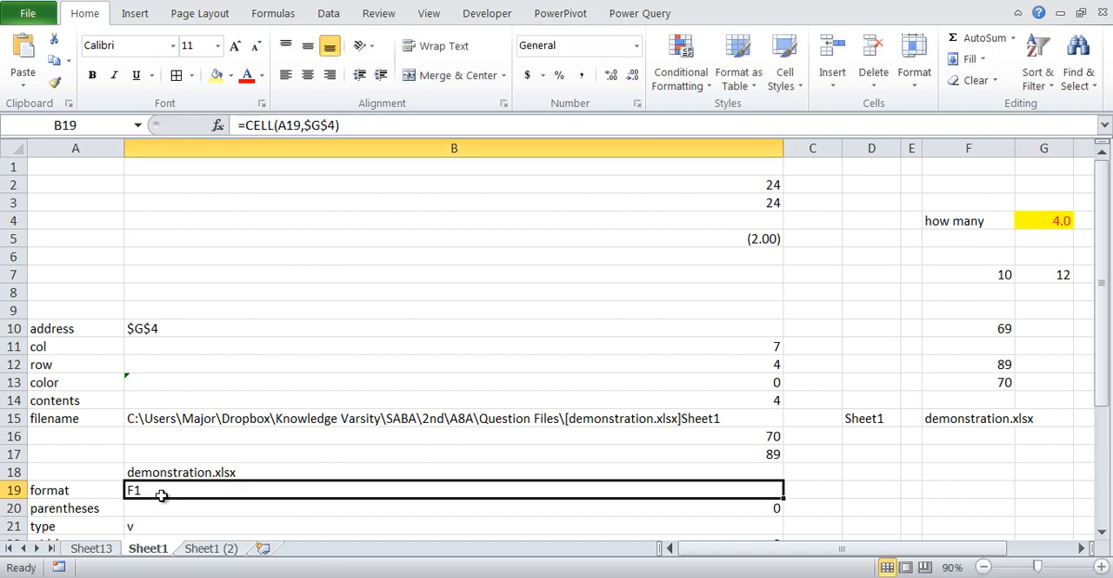
left_click(1053, 222)
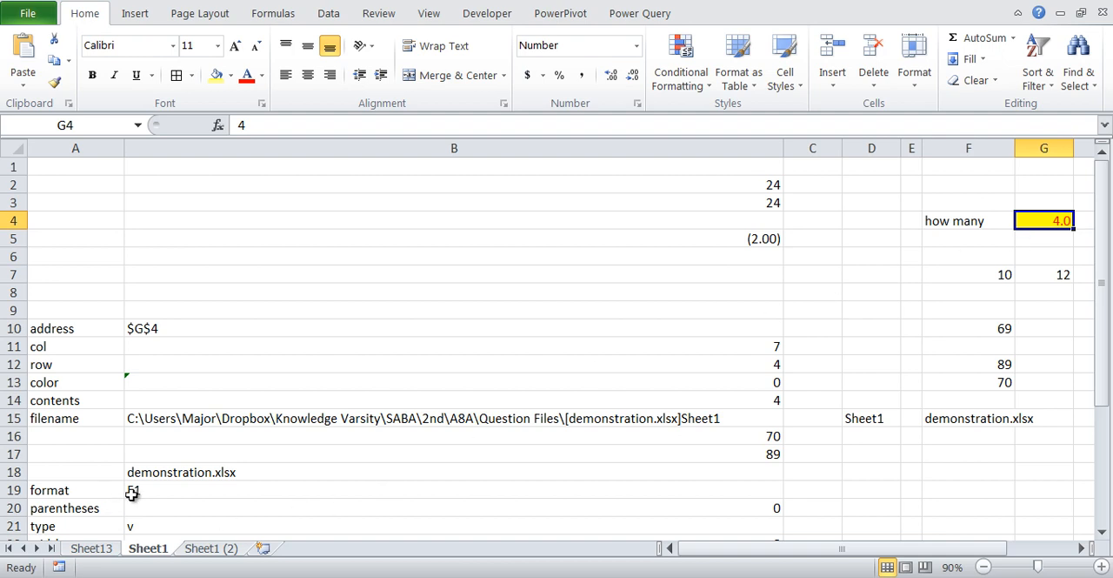
left_click(618, 81)
left_click(618, 80)
- Re-enter the unchanged CELL format formula in B19 to refresh its format code
left_click(233, 492)
double_click(236, 494)
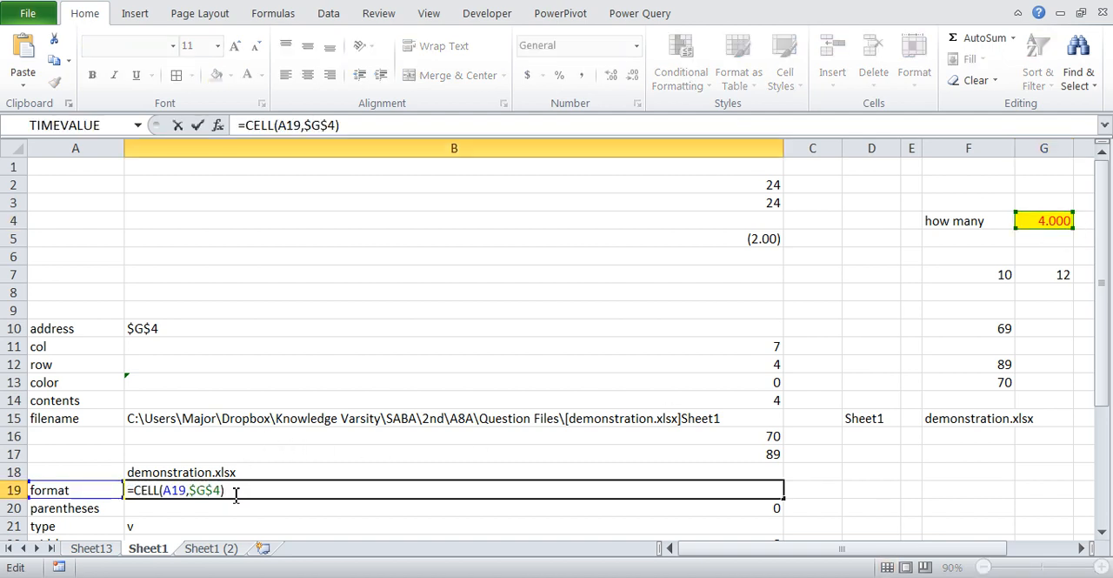
key("Return")
left_click(233, 492)
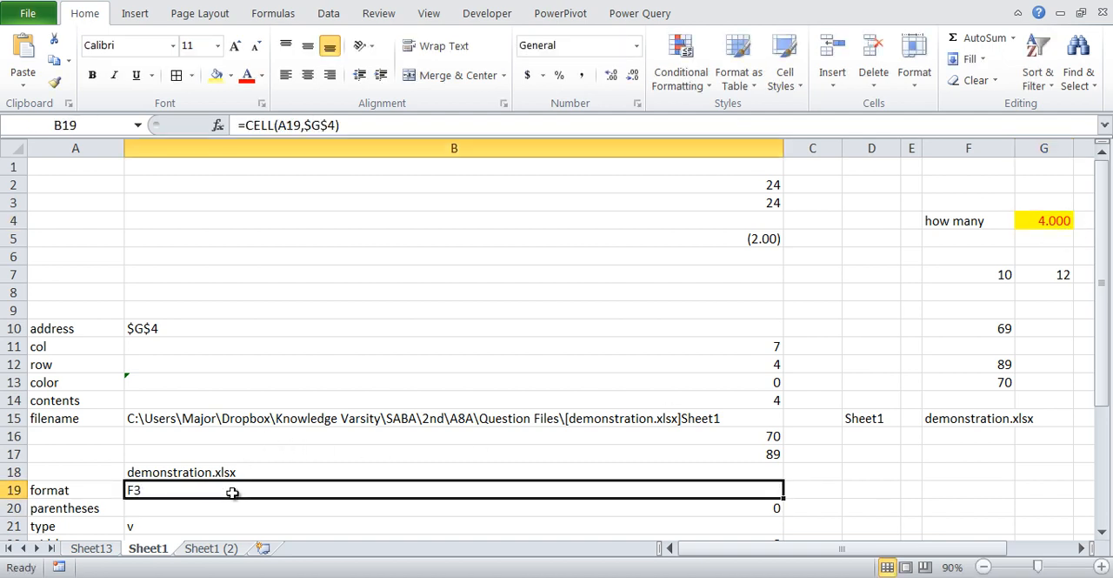
- Change the CELL format formula in B19 to reference $F$4
double_click(233, 492)
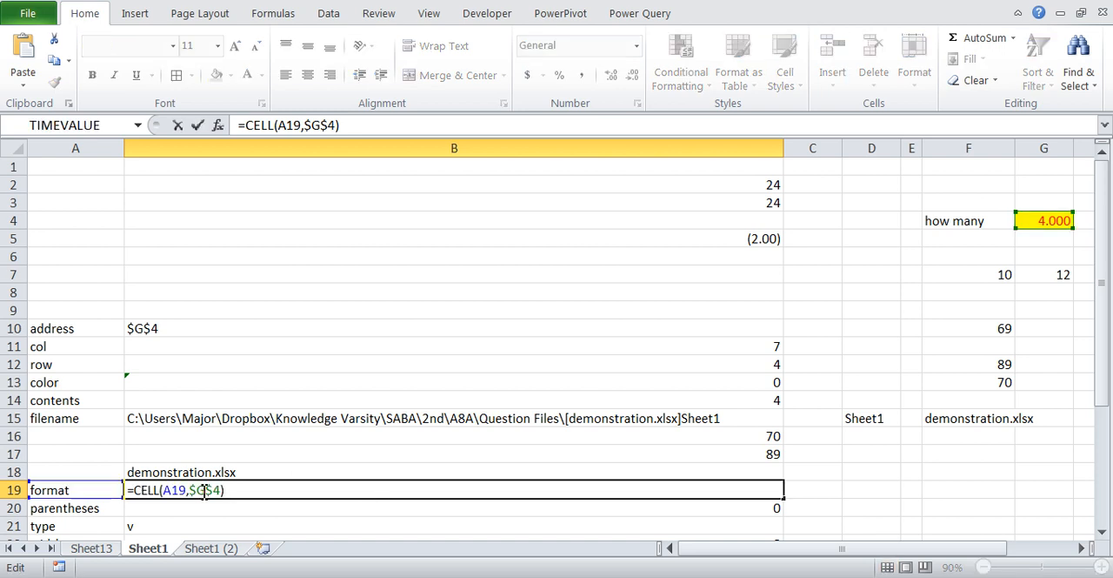
left_click_drag(1037, 209, 944, 210)
key("Tab")
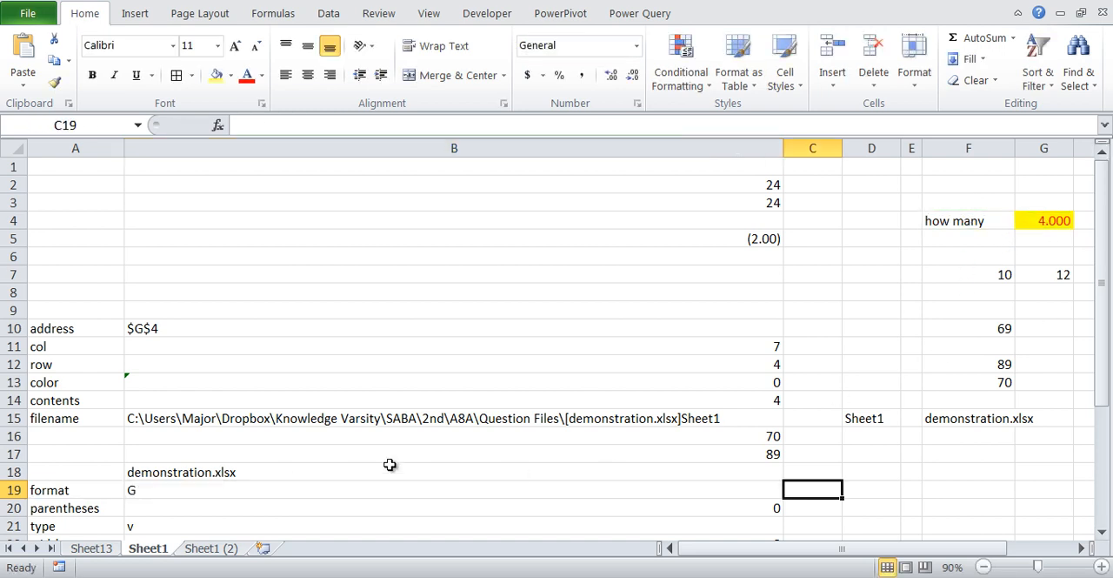
left_click(288, 503)
left_click(290, 493)
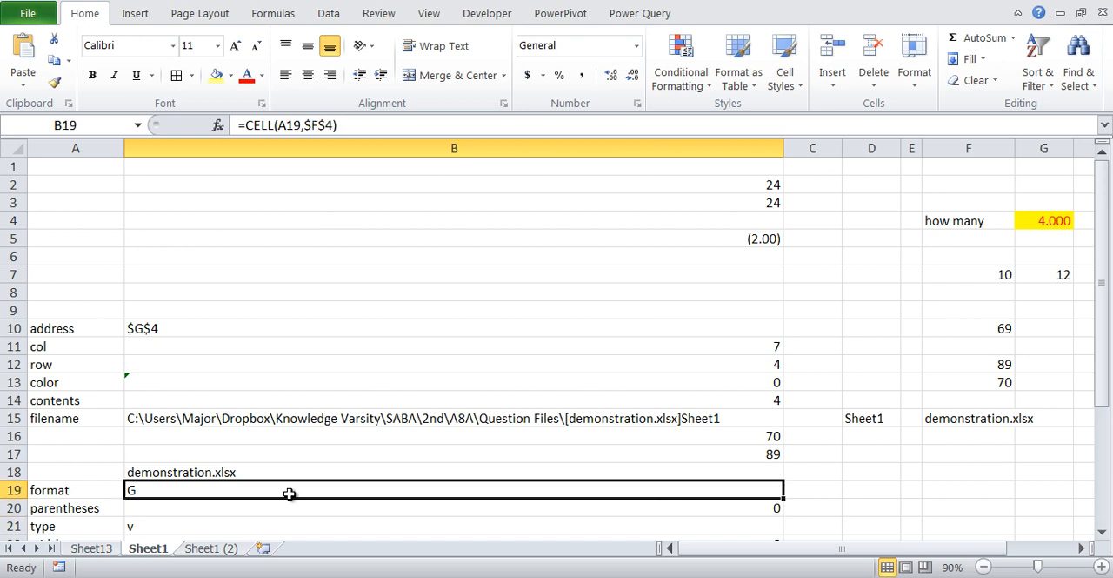
- Apply the Short Date number format to cells F4 and G4
left_click(962, 221)
left_click(636, 48)
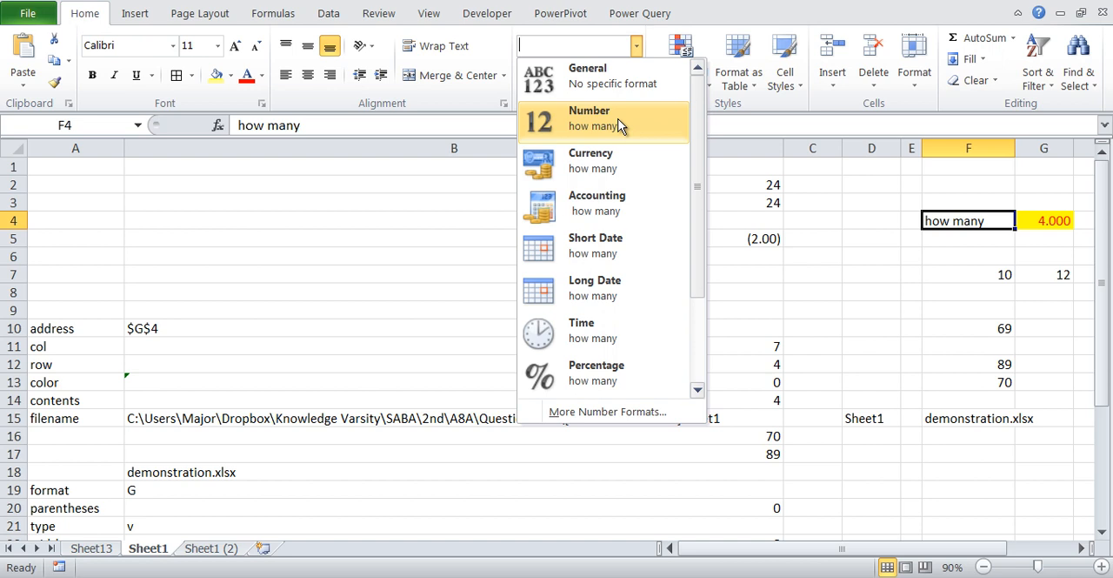
left_click(613, 248)
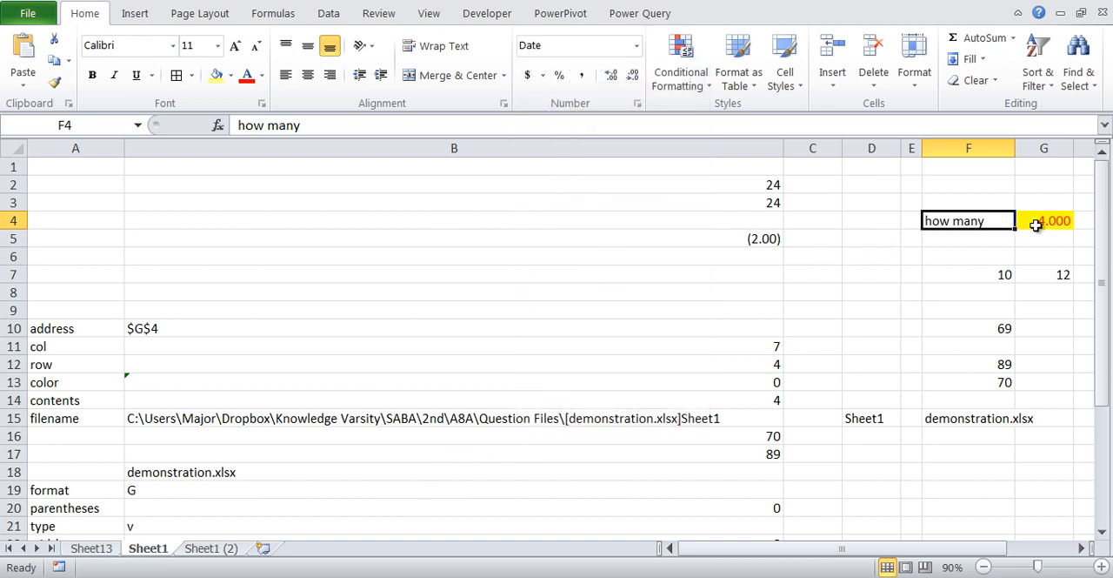
left_click(1036, 224)
left_click(636, 45)
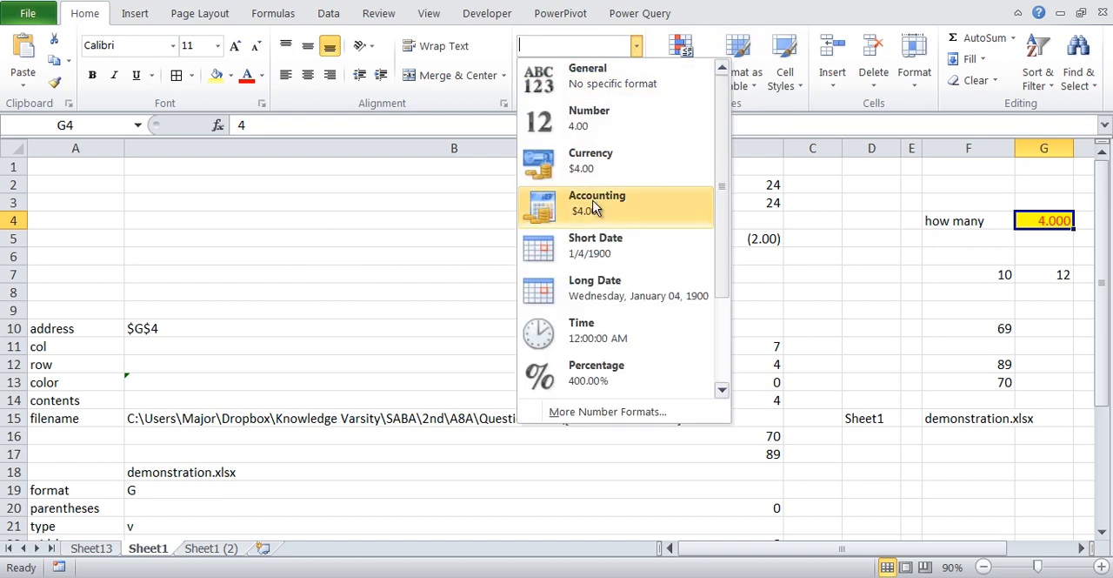
left_click(595, 248)
- Set the reference of the CELL format formula in B19 to $G$4 and check its format code
left_click(181, 490)
double_click(252, 494)
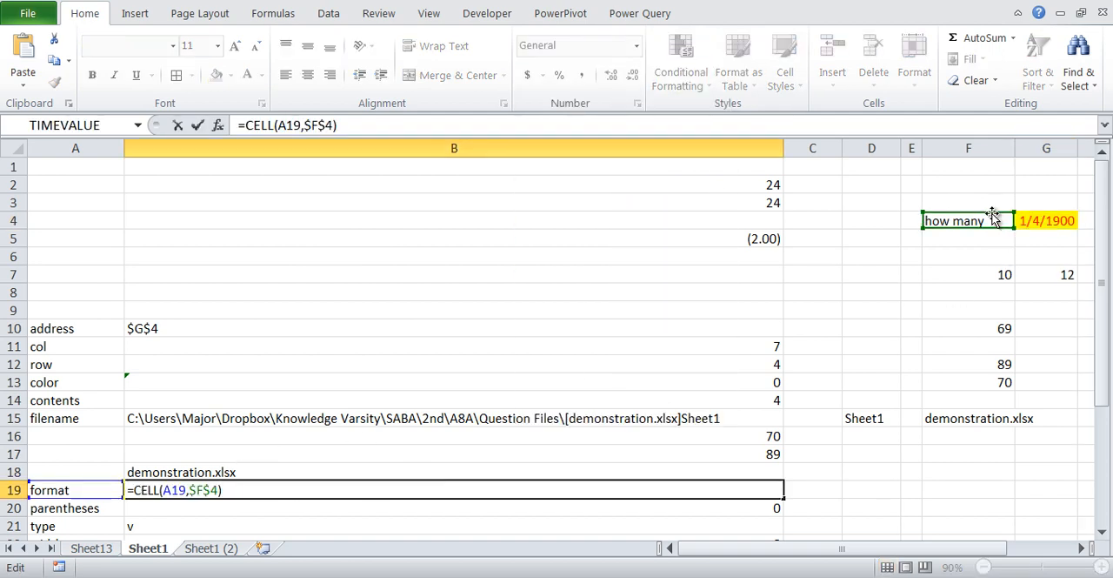
left_click_drag(993, 216, 1022, 218)
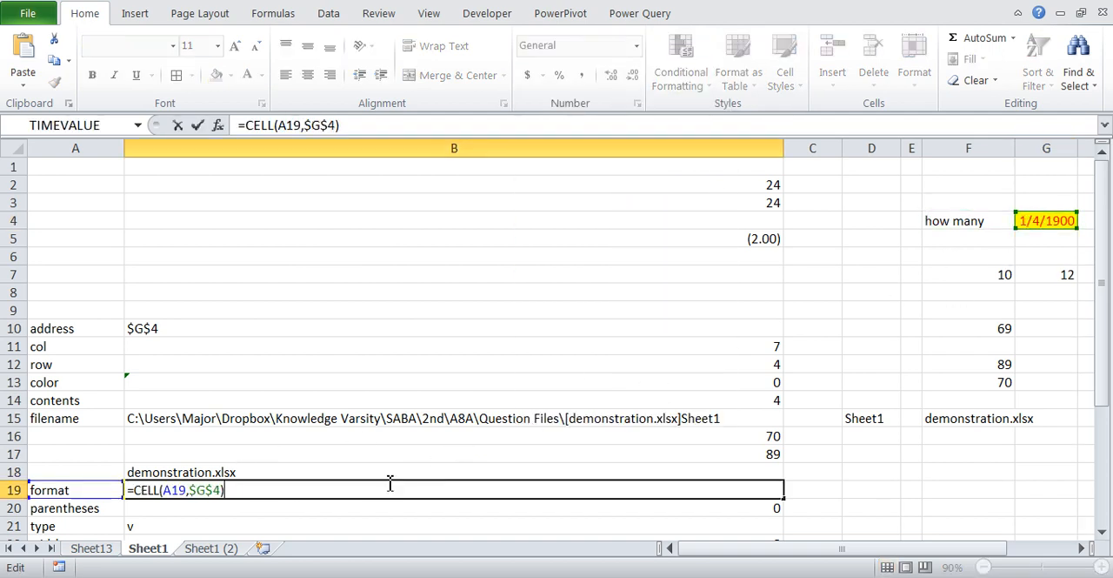
key("Return")
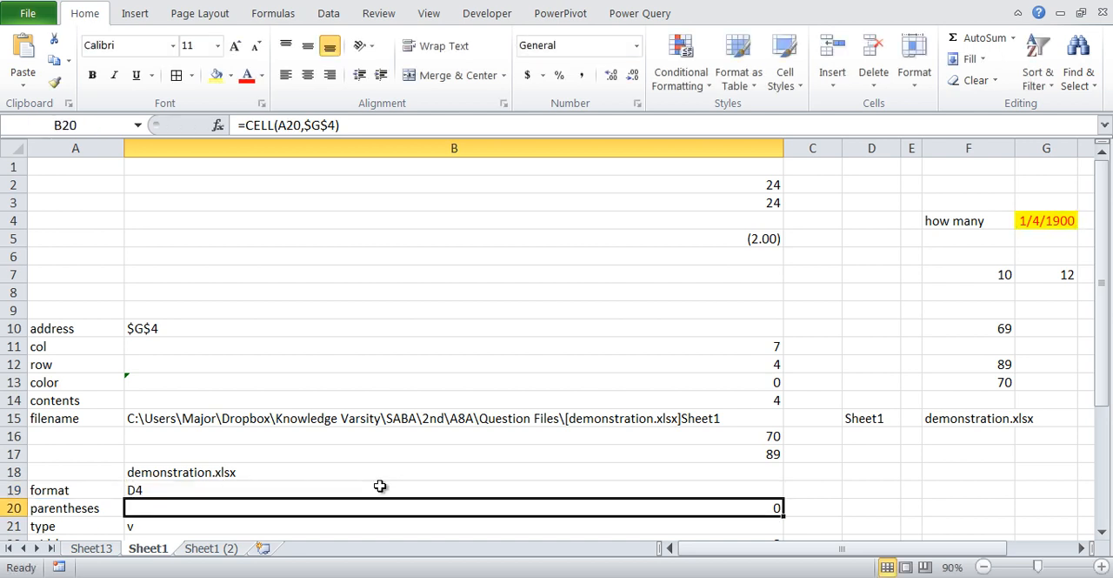
left_click(149, 491)
- Apply the Long Date format to G4 and refresh the CELL format formula in B19
left_click(1042, 223)
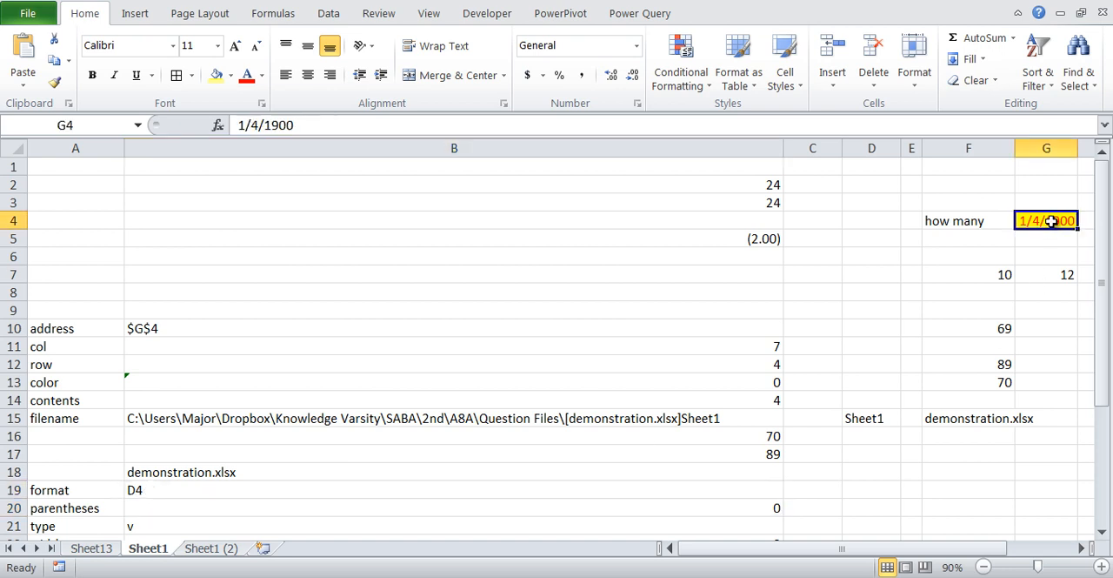
left_click(636, 48)
left_click(632, 284)
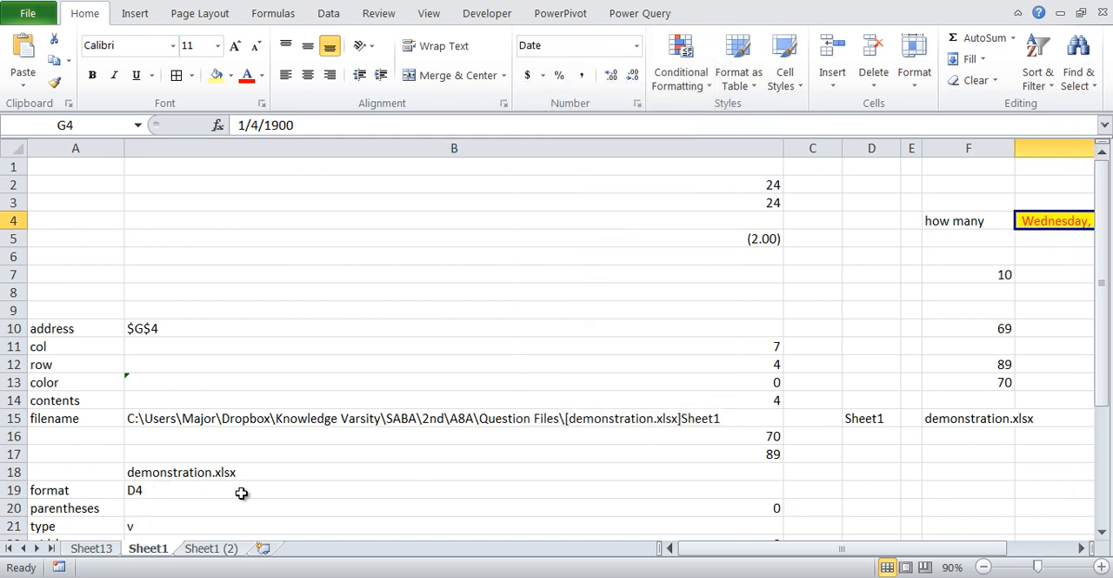
double_click(242, 492)
key("Return")
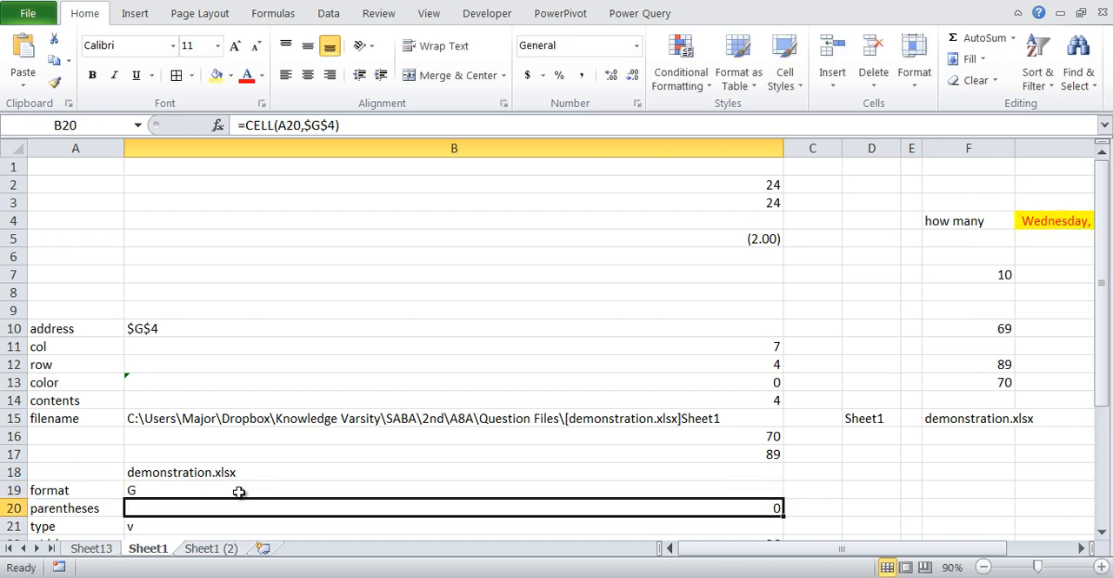
left_click(239, 492)
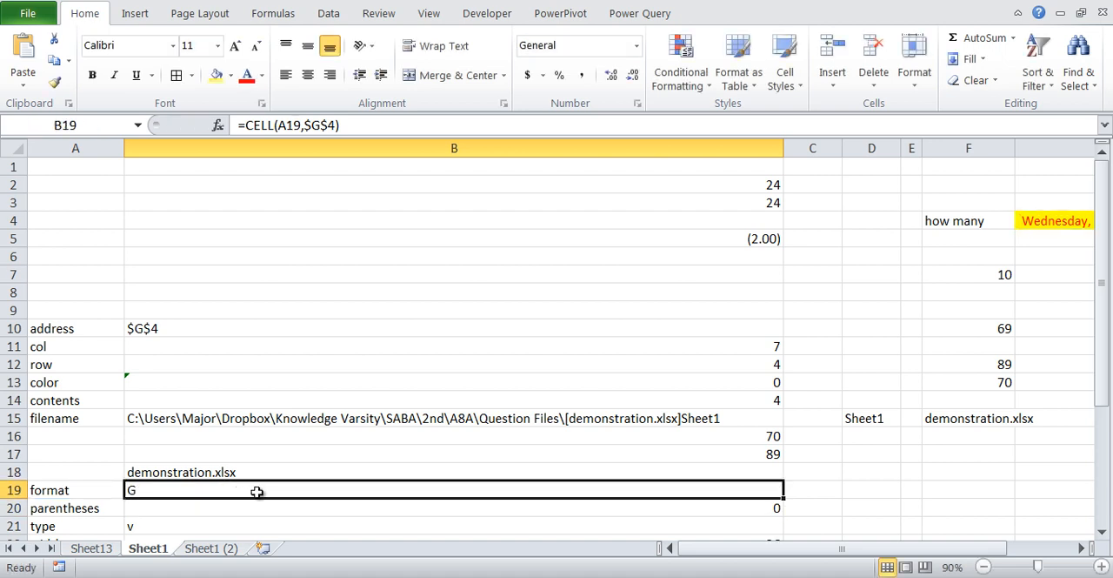
- Undo the Long Date format on G4 and the last refresh of the formula in B19
left_click(1046, 222)
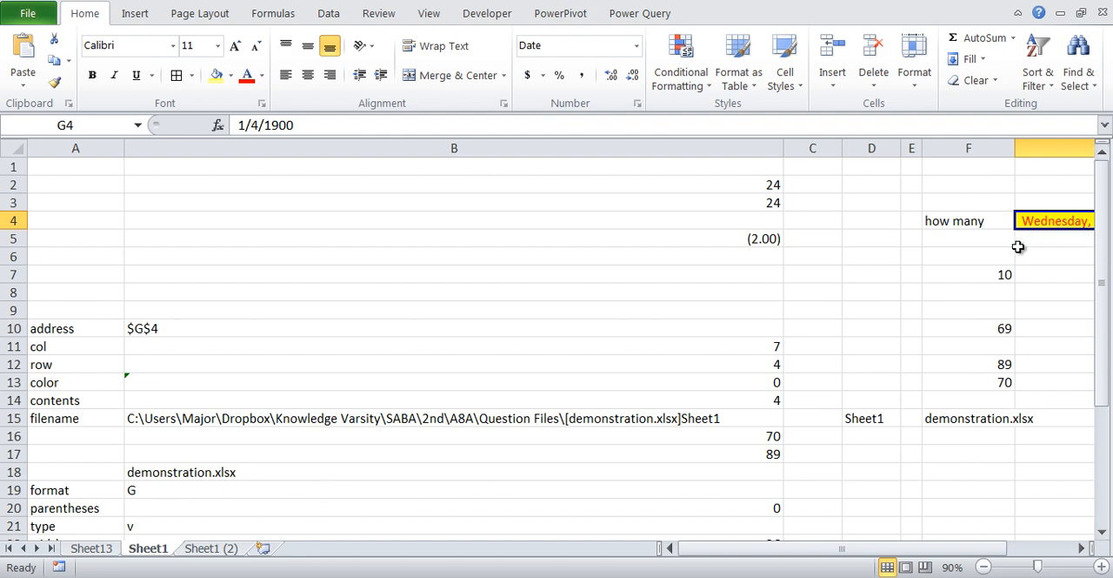
key("ctrl+z")
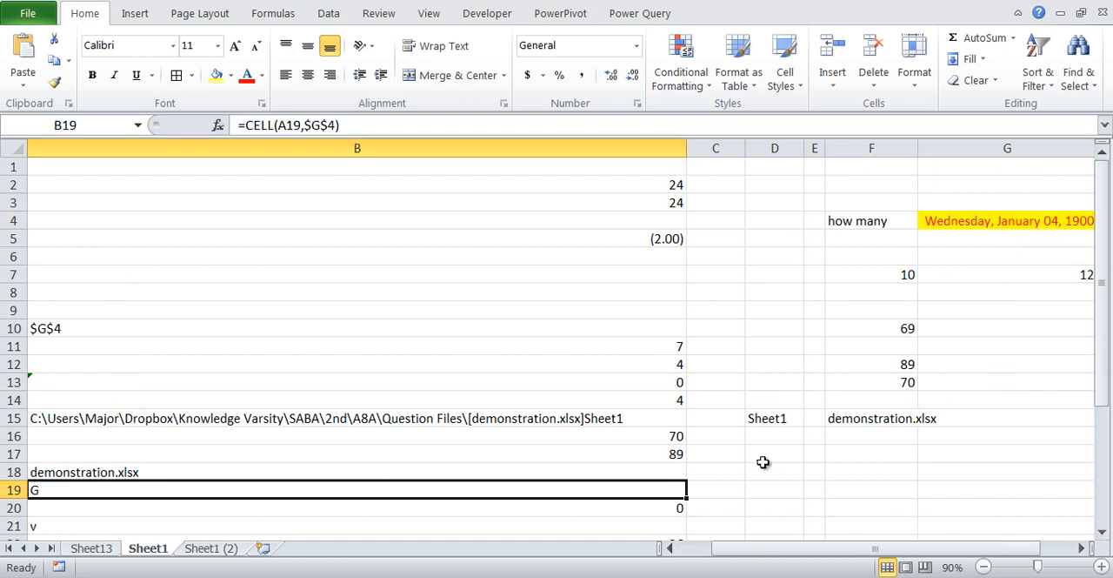
type("z")
left_click_drag(850, 549, 721, 549)
key("Escape")
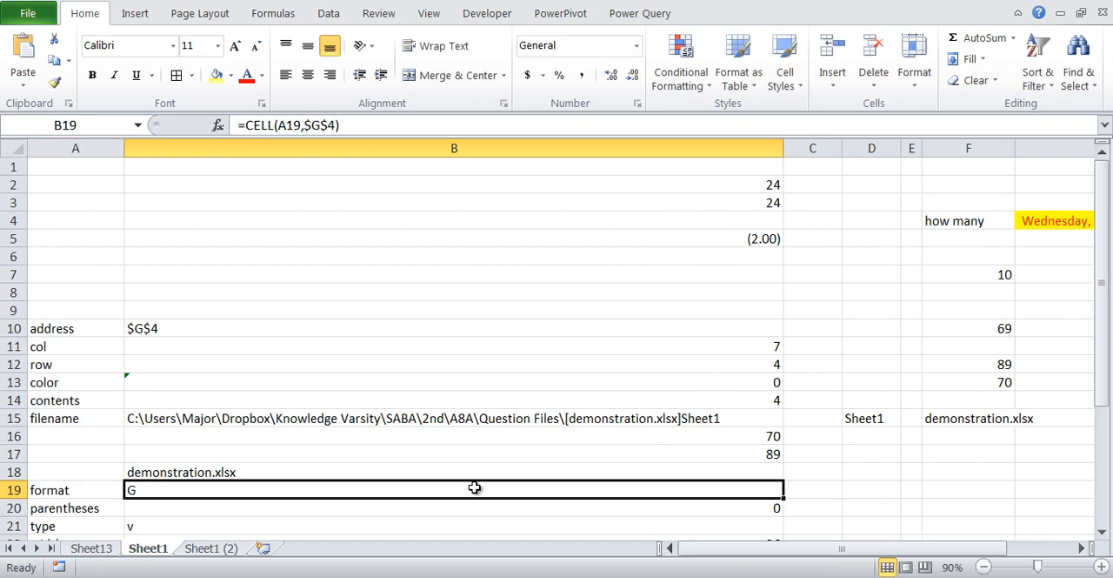
key("ctrl+y")
left_click(474, 487)
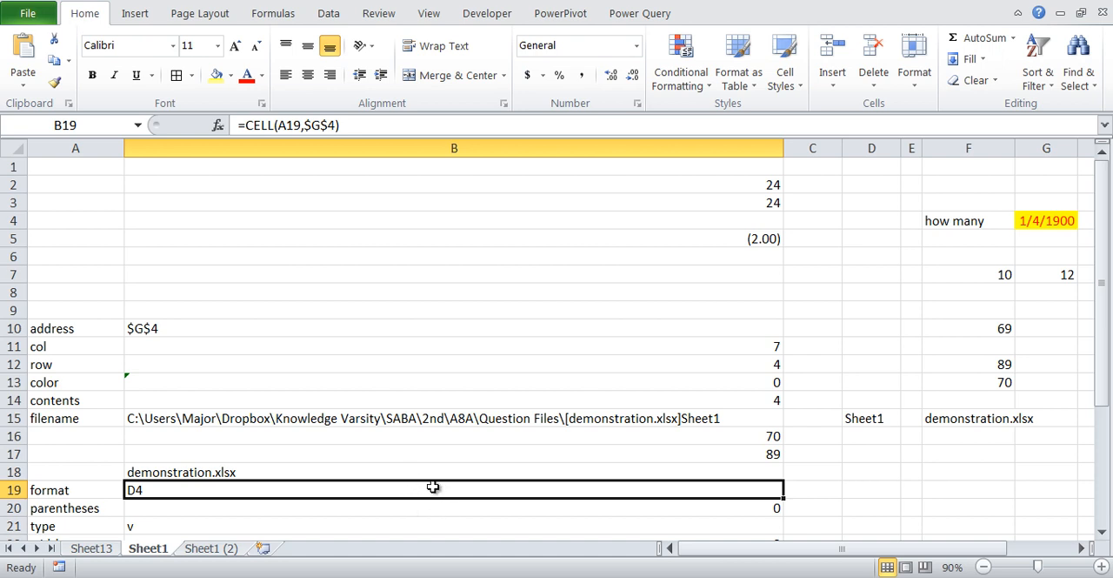
- Change the CELL parentheses formula in B20 to reference $B$5
scroll(434, 487, "down", 1)
left_click(376, 461)
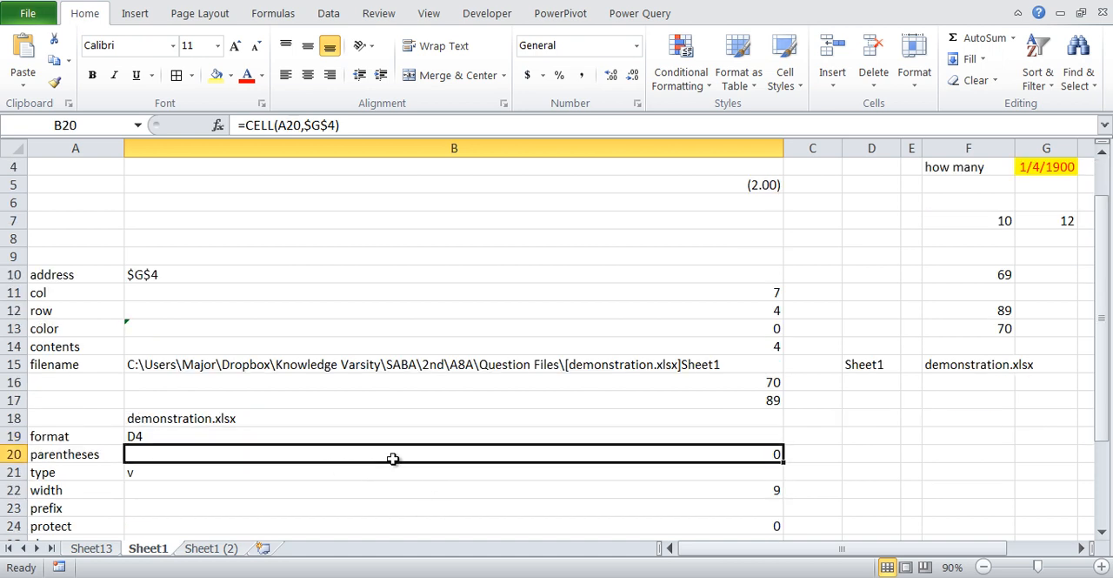
- Review the "prefix" return values for each text alignment in Excel Help, and return to the workbook
key("alt+Tab")
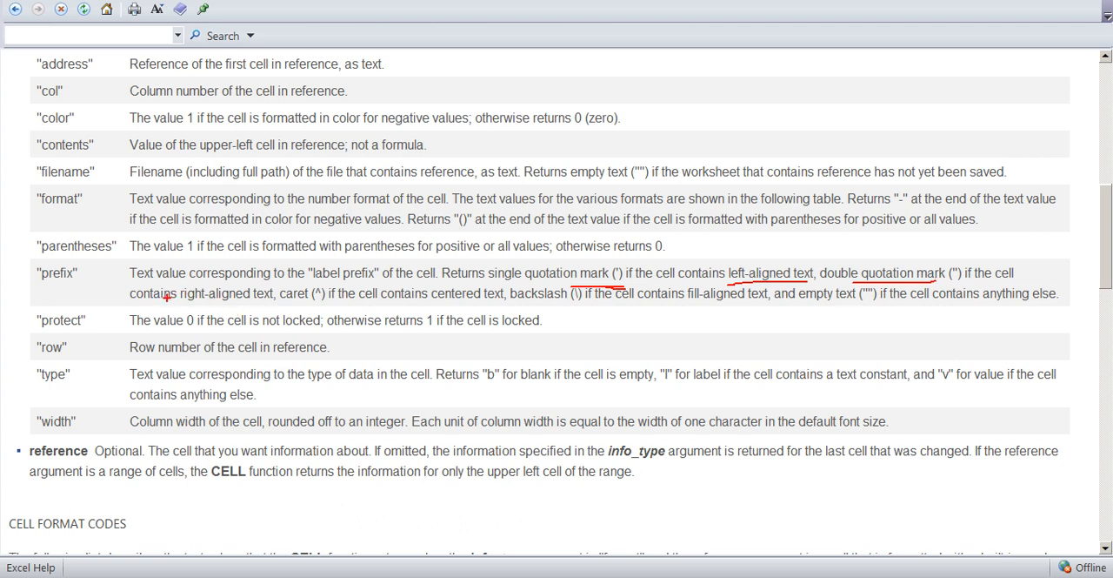
left_click_drag(172, 298, 242, 296)
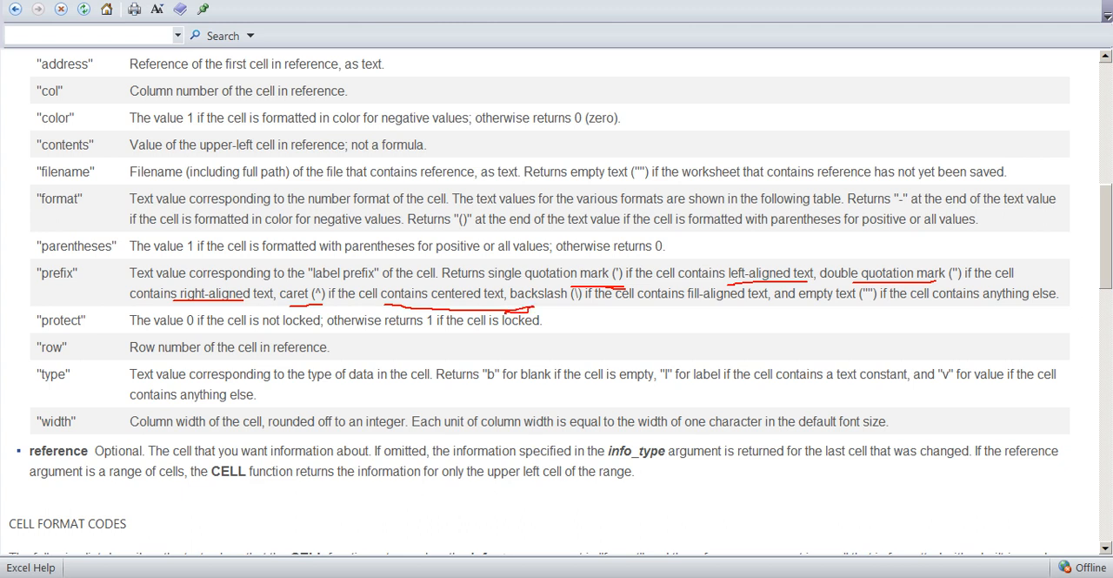
key("e")
left_click_drag(552, 304, 737, 306)
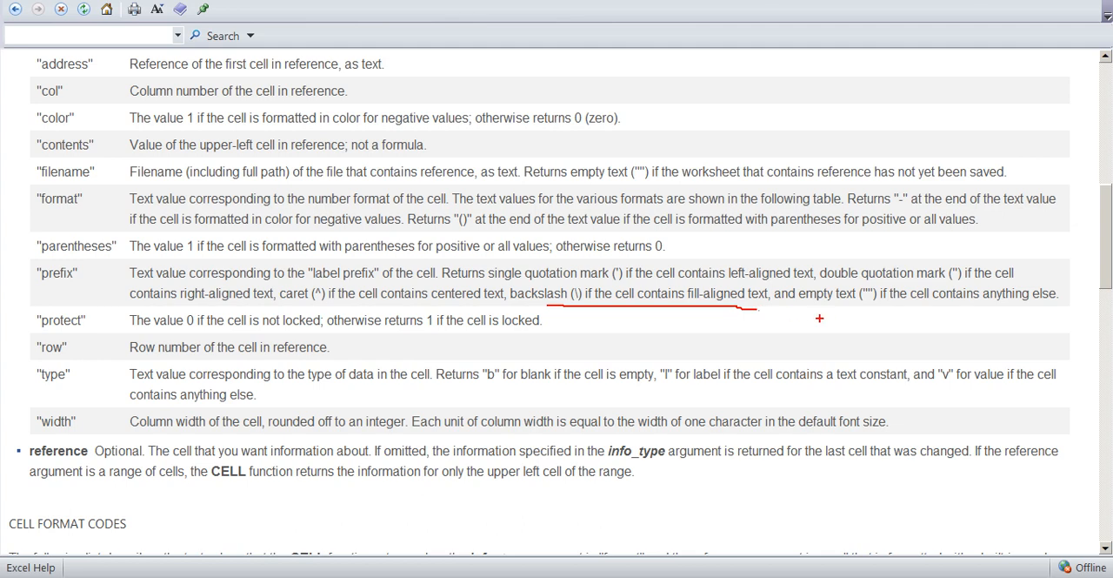
left_click_drag(821, 311, 1018, 299)
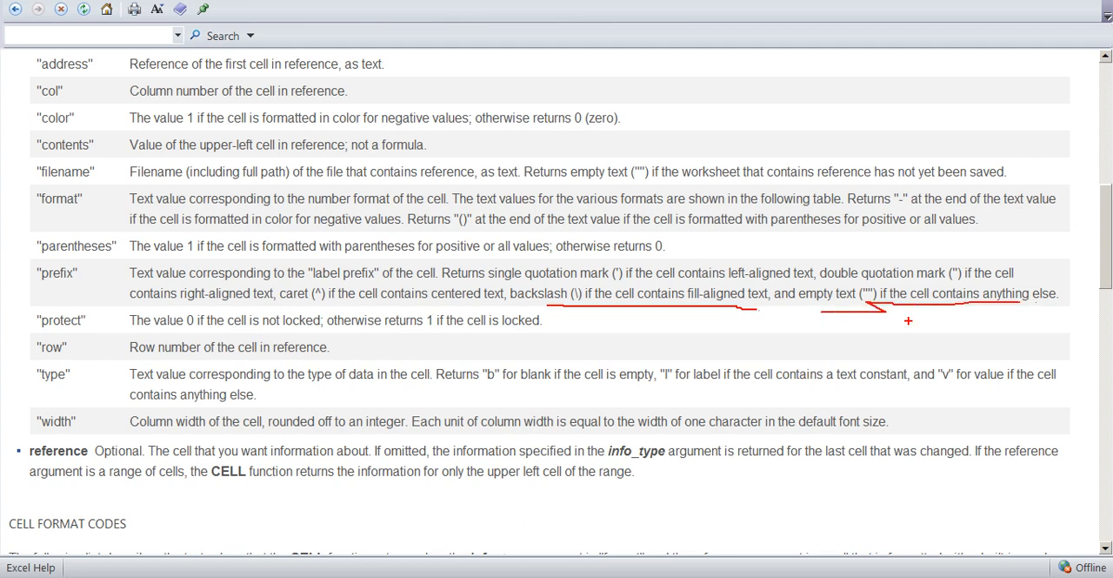
key("Escape")
key("alt+Tab")
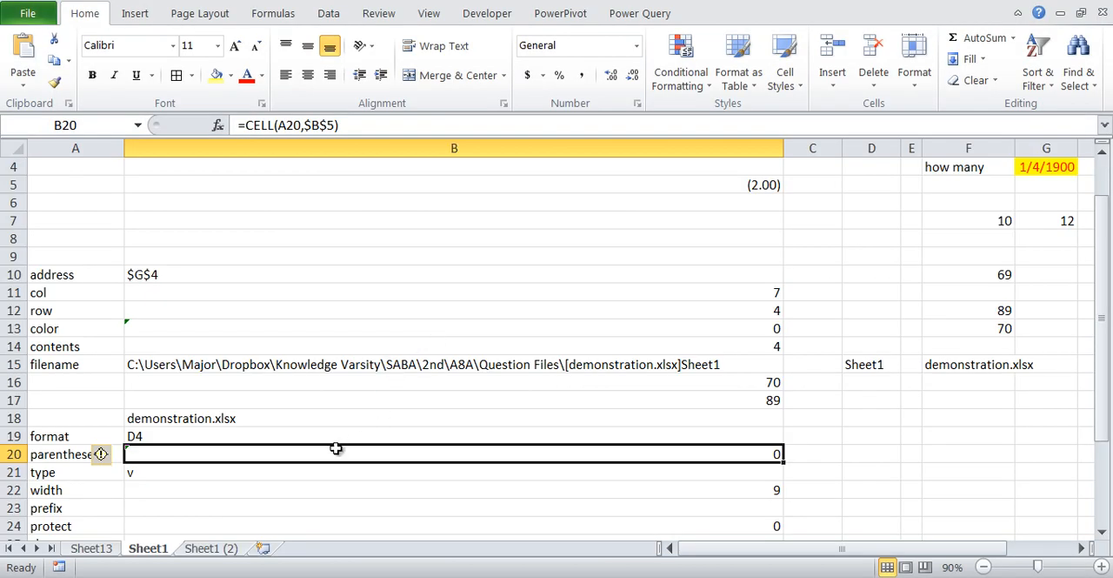
- Change the CELL prefix formula in B23 to reference $F$4
key("alt+Tab")
key("alt+Tab")
scroll(85, 452, "down", 1)
left_click(264, 452)
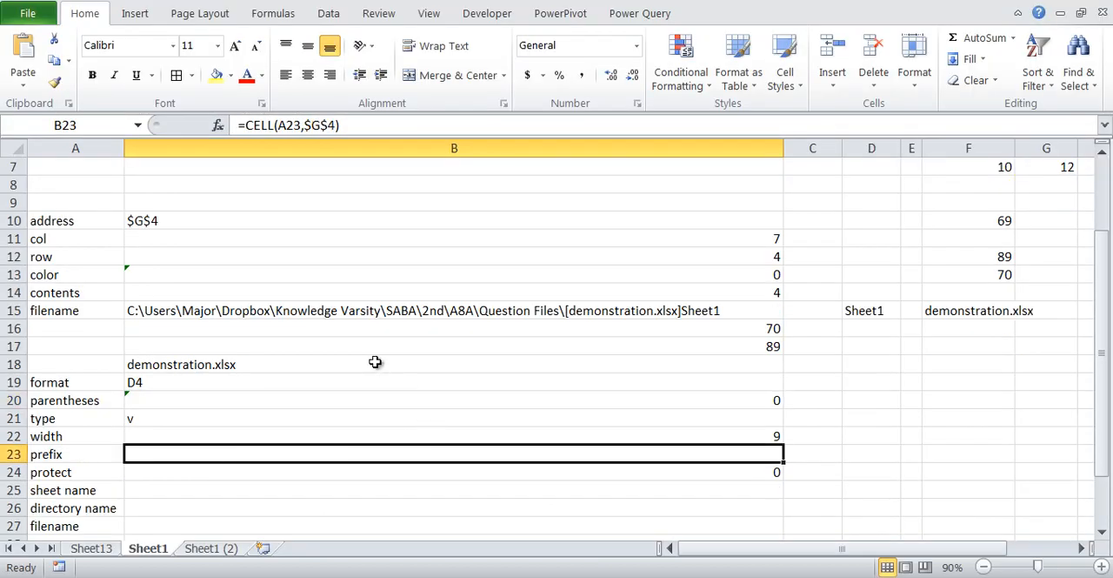
key("F2")
scroll(520, 364, "up", 2)
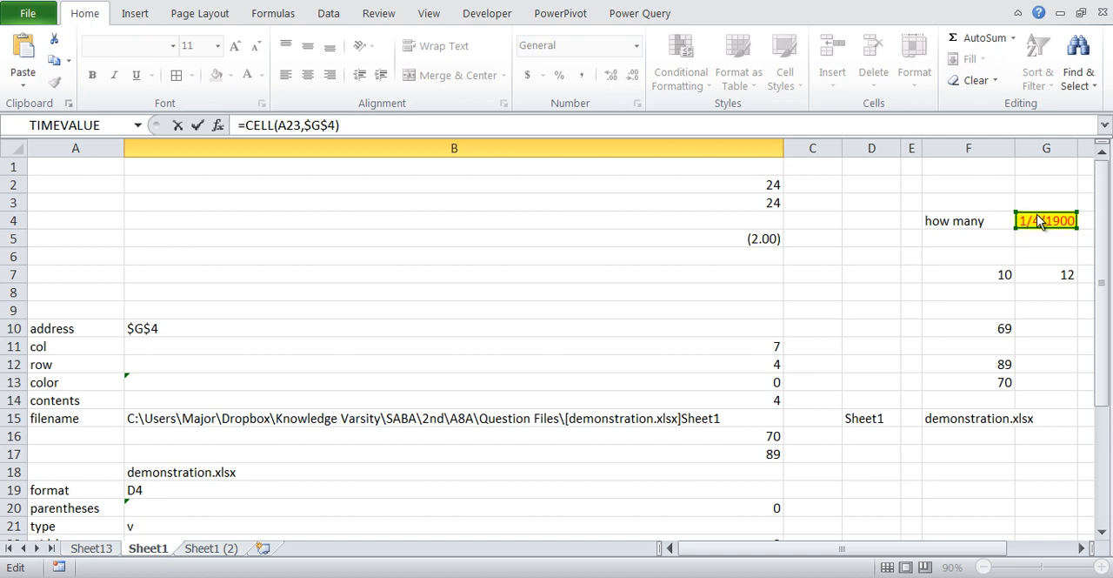
left_click(981, 220)
key("Tab")
scroll(745, 437, "down", 1)
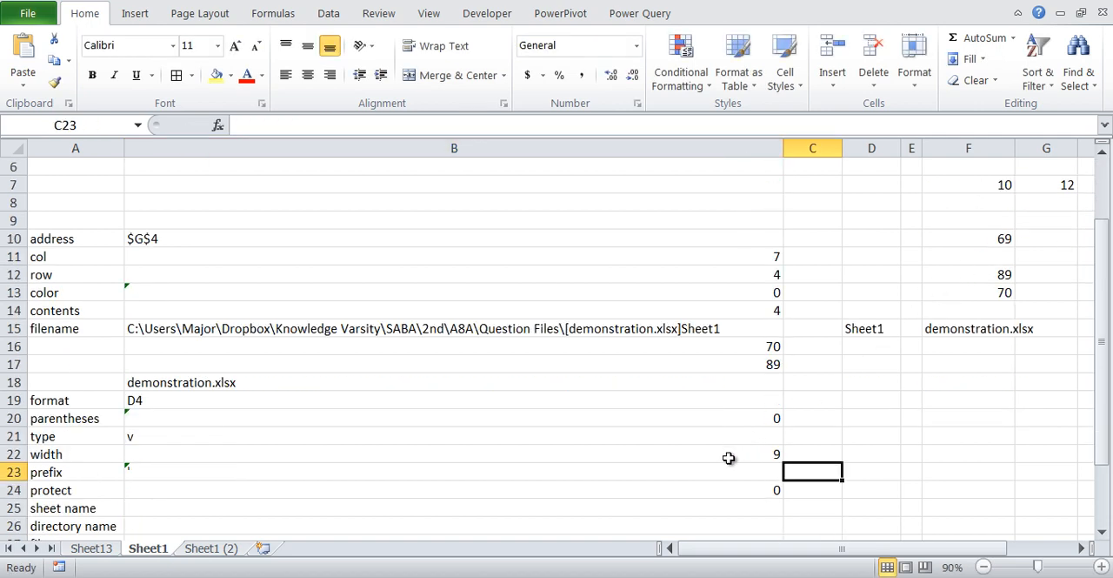
- Re-enter the prefix formula in B23 and ignore the error flagged on that cell
left_click(692, 472)
double_click(169, 476)
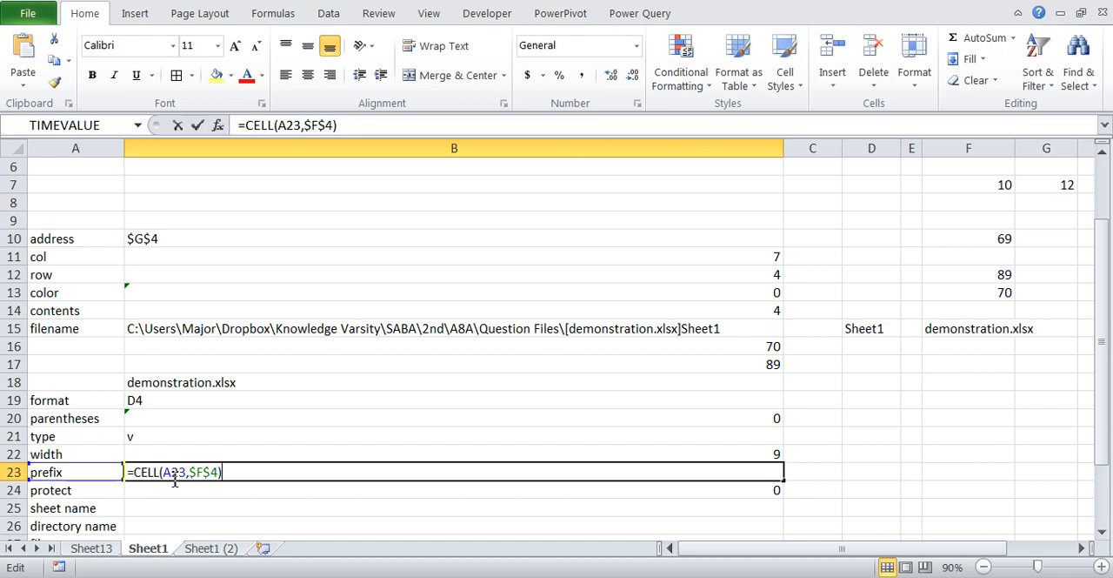
key("Return")
left_click(176, 476)
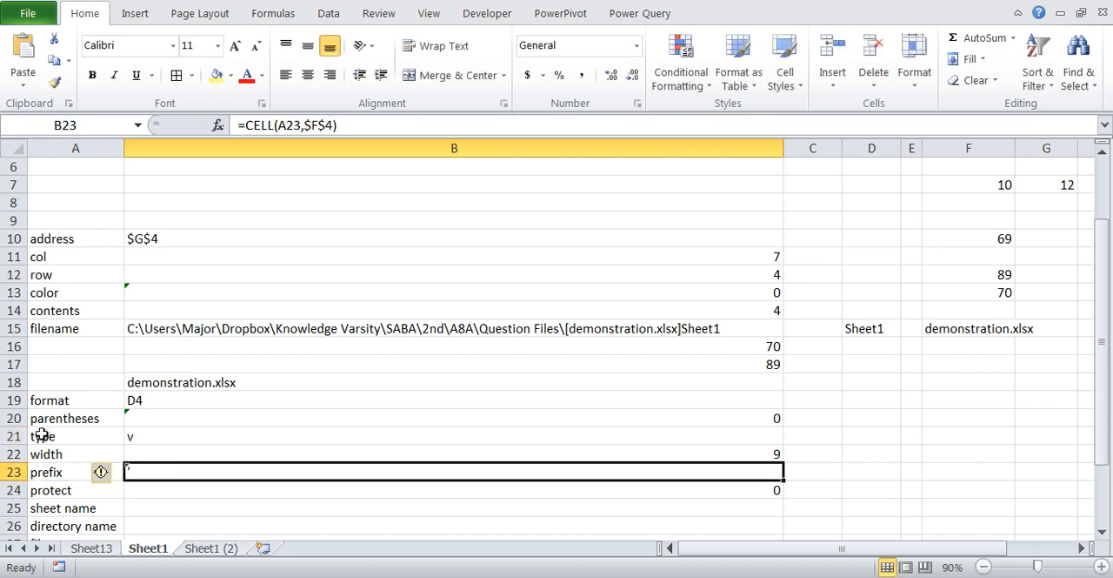
left_click(111, 473)
left_click(170, 405)
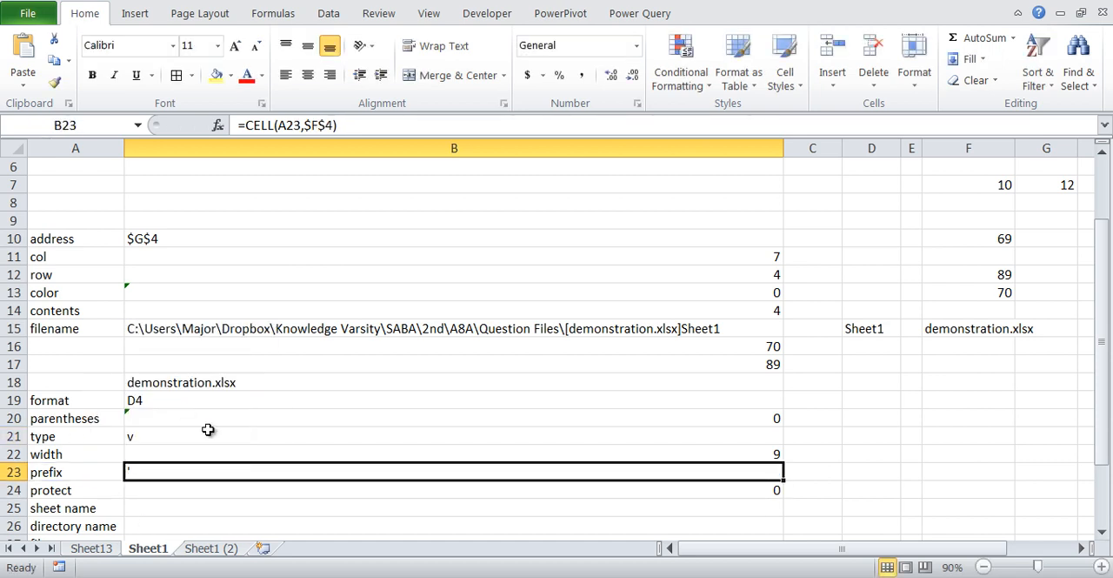
left_click_drag(131, 455, 114, 454)
- Hide row 8 and collapse the ribbon to show more of the sheet
scroll(736, 228, "up", 2)
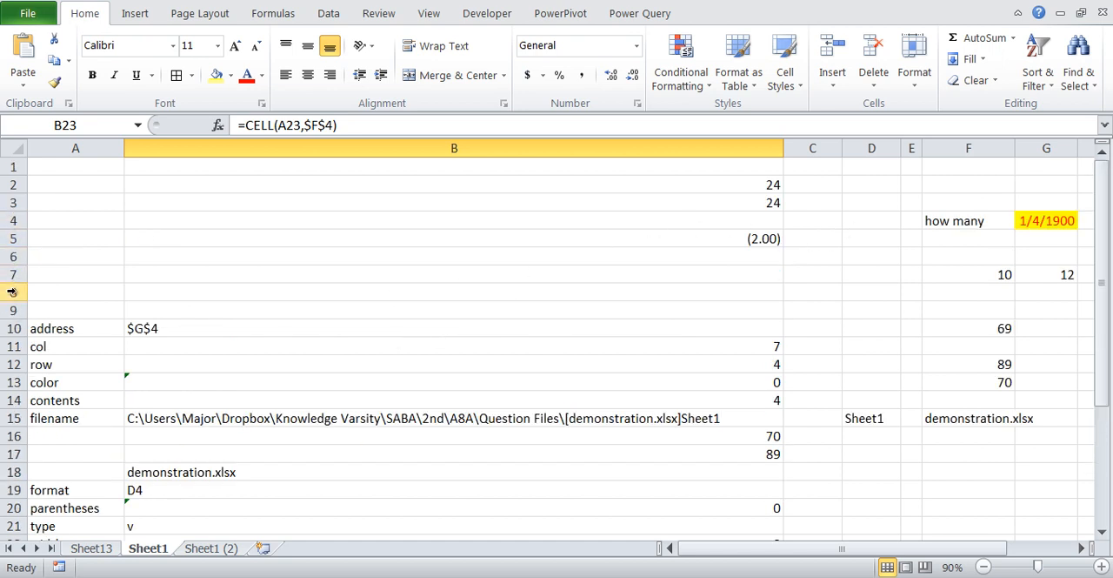
right_click(12, 292)
left_click(75, 537)
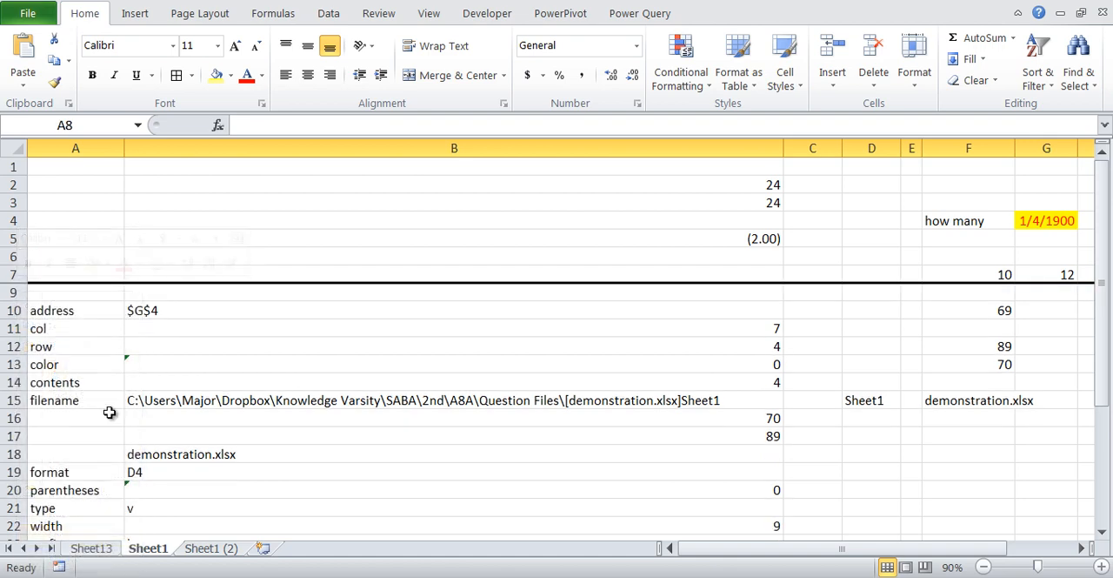
double_click(87, 16)
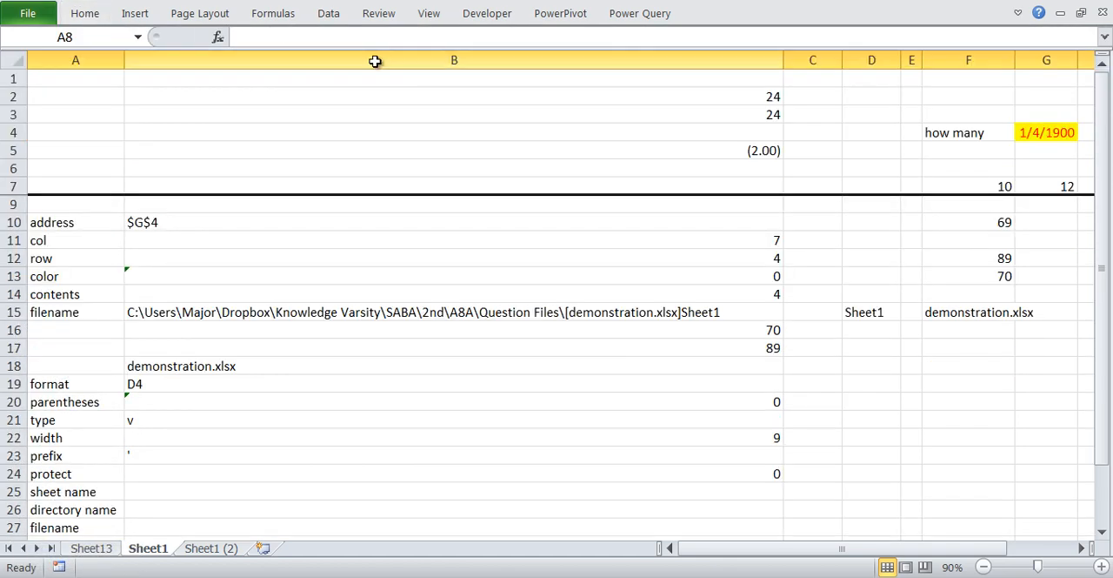
- Middle-align the text in F4 vertically and refresh the CELL prefix formula in B23
left_click(955, 126)
left_click(92, 15)
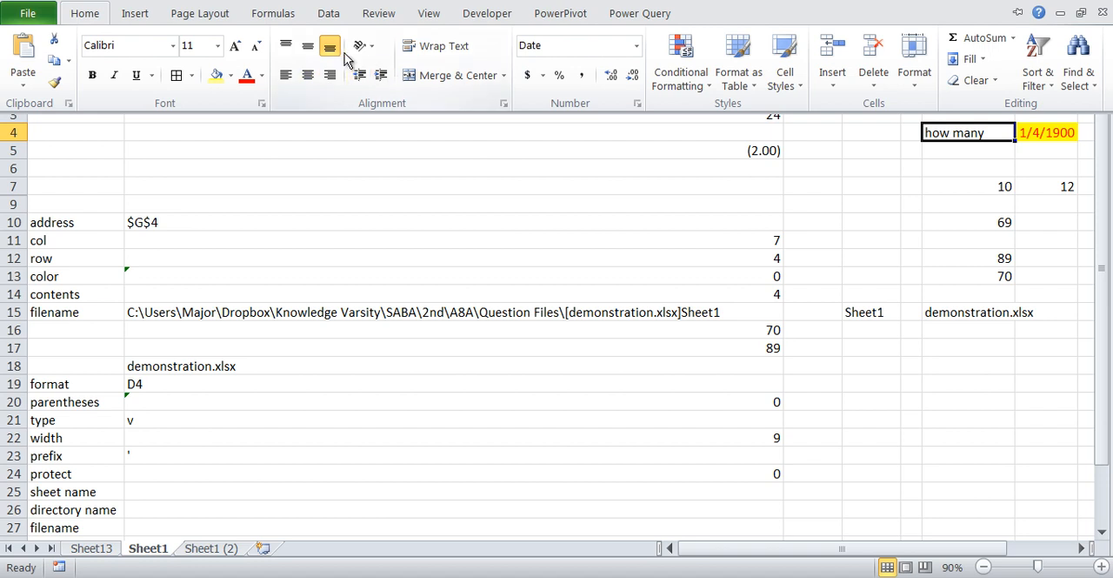
left_click(309, 51)
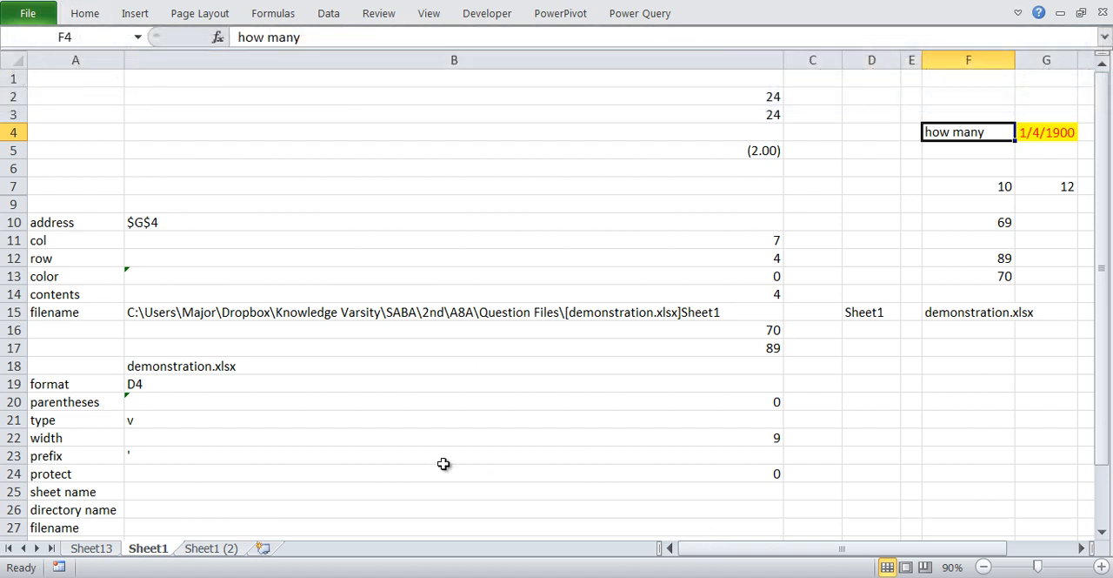
left_click(445, 455)
key("F2")
key("Return")
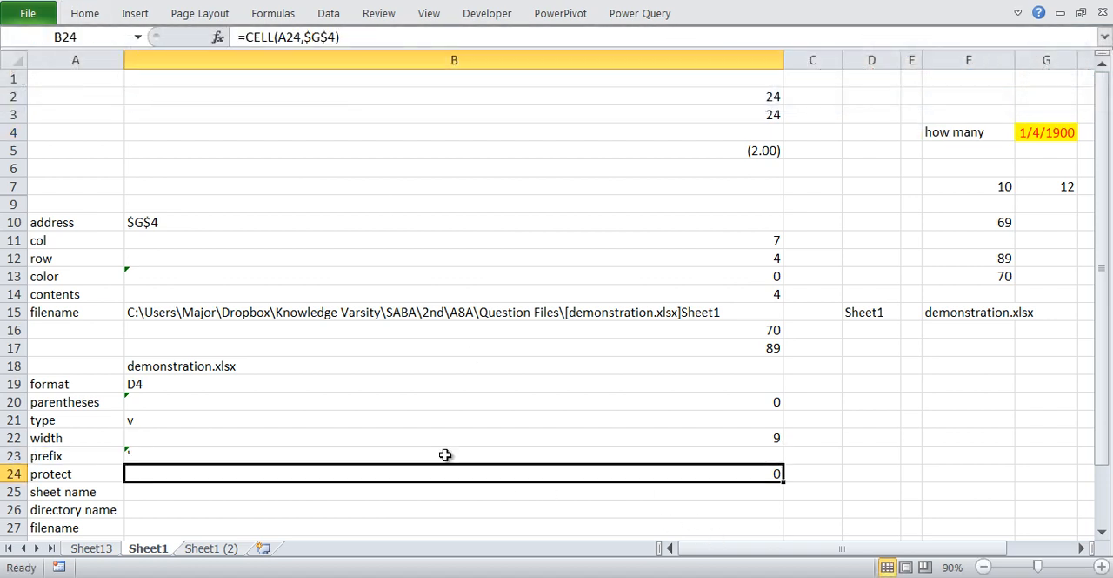
left_click(445, 455)
- Center the text in F4 horizontally and refresh the CELL prefix formula in B23
left_click(964, 137)
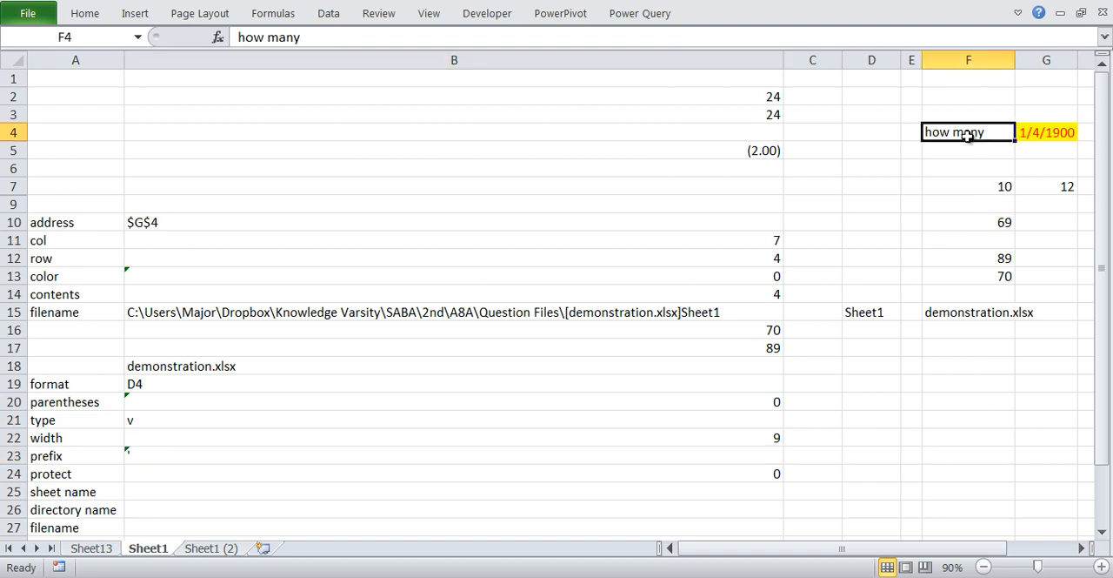
left_click(100, 15)
left_click(310, 70)
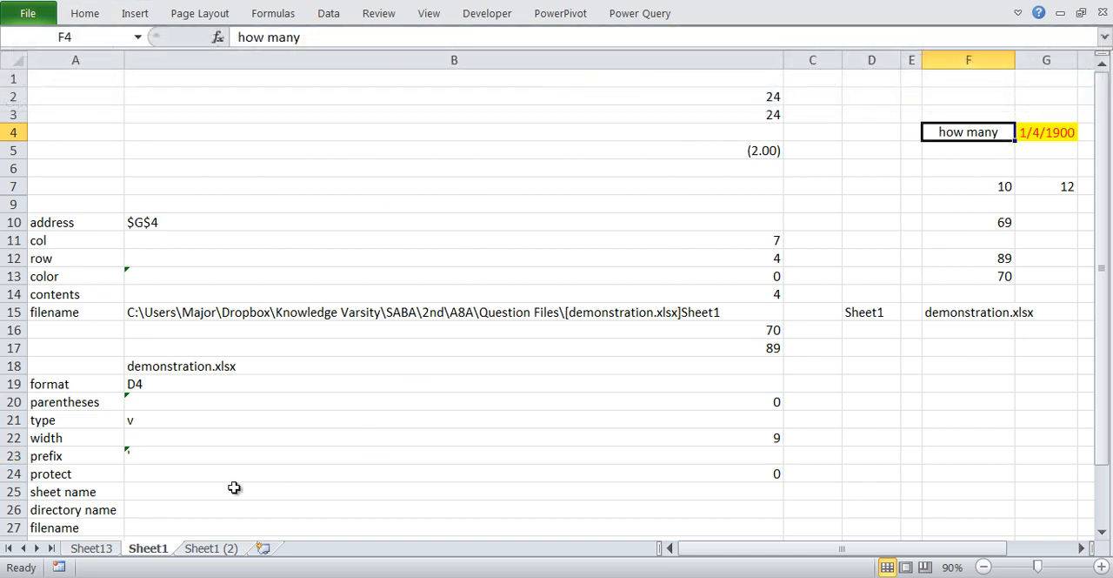
left_click(160, 454)
key("F2")
key("Return")
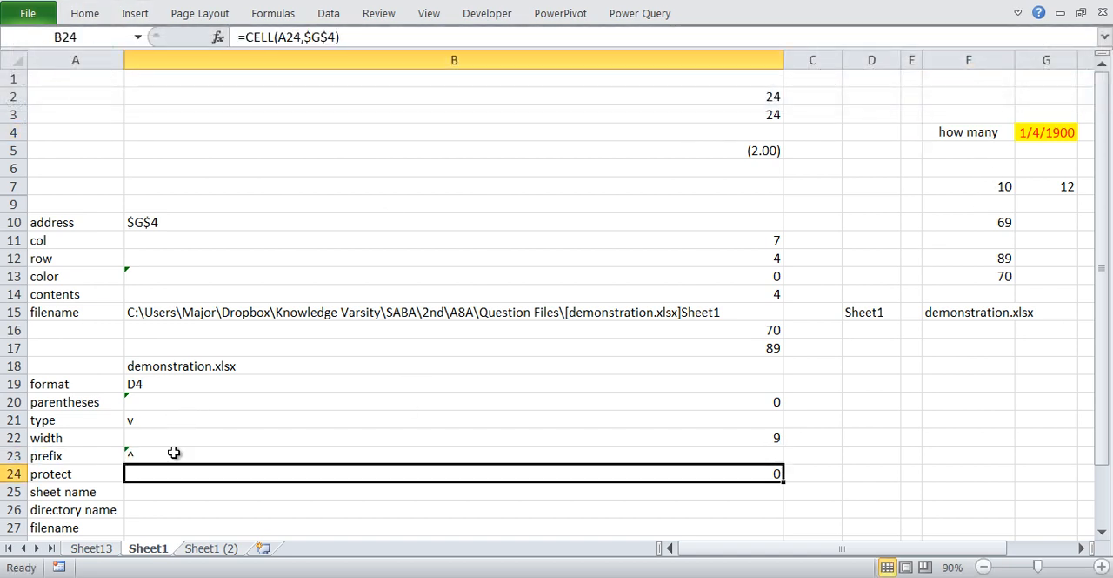
left_click(174, 452)
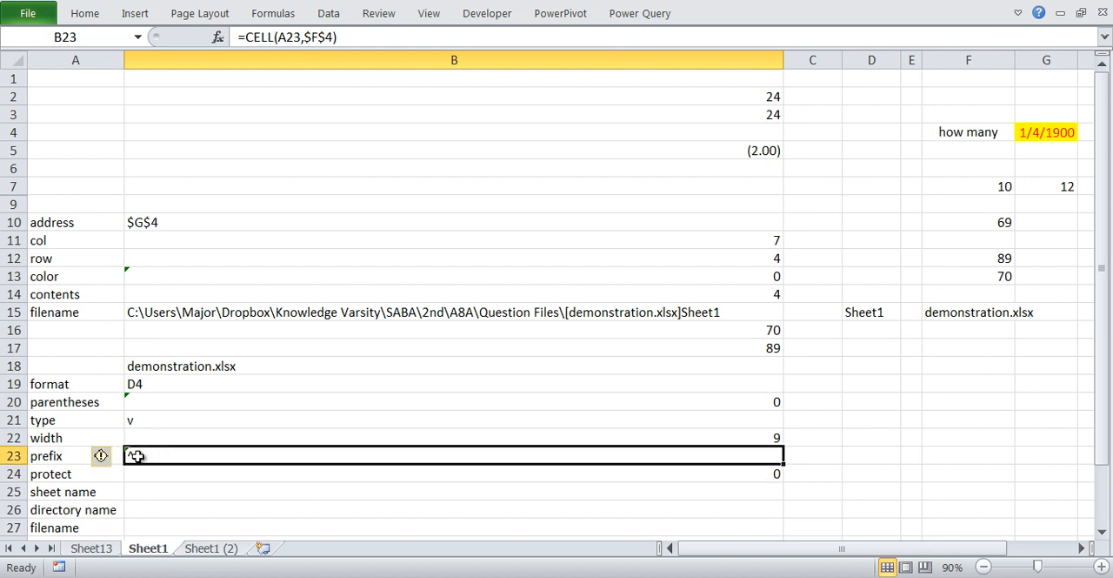
- Right-align the text in F4 and refresh the CELL prefix formula in B23
left_click(961, 132)
left_click(87, 16)
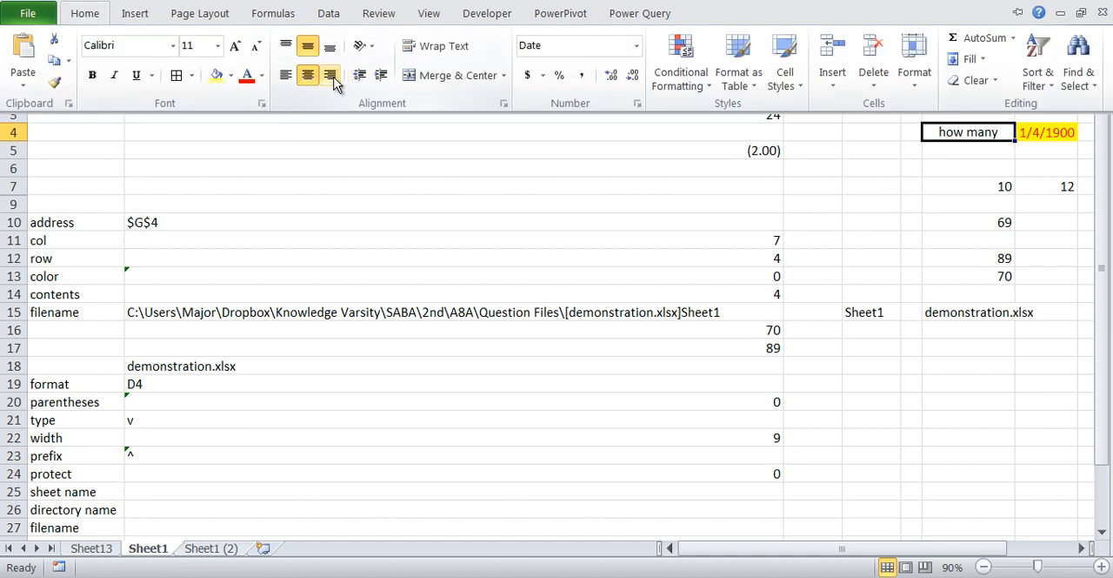
left_click(332, 76)
left_click(218, 449)
key("F2")
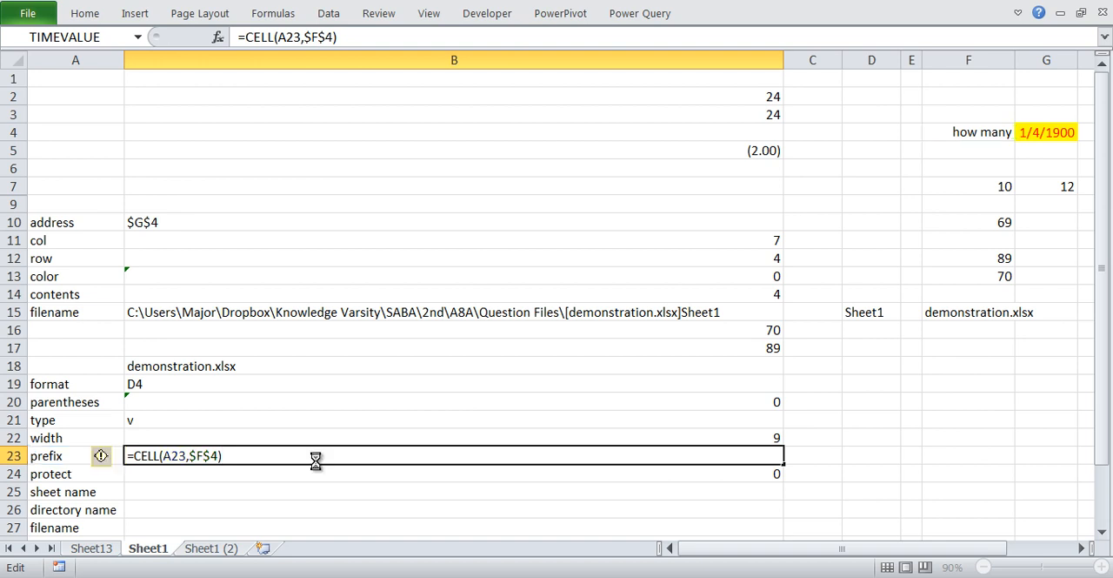
key("Return")
left_click(315, 460)
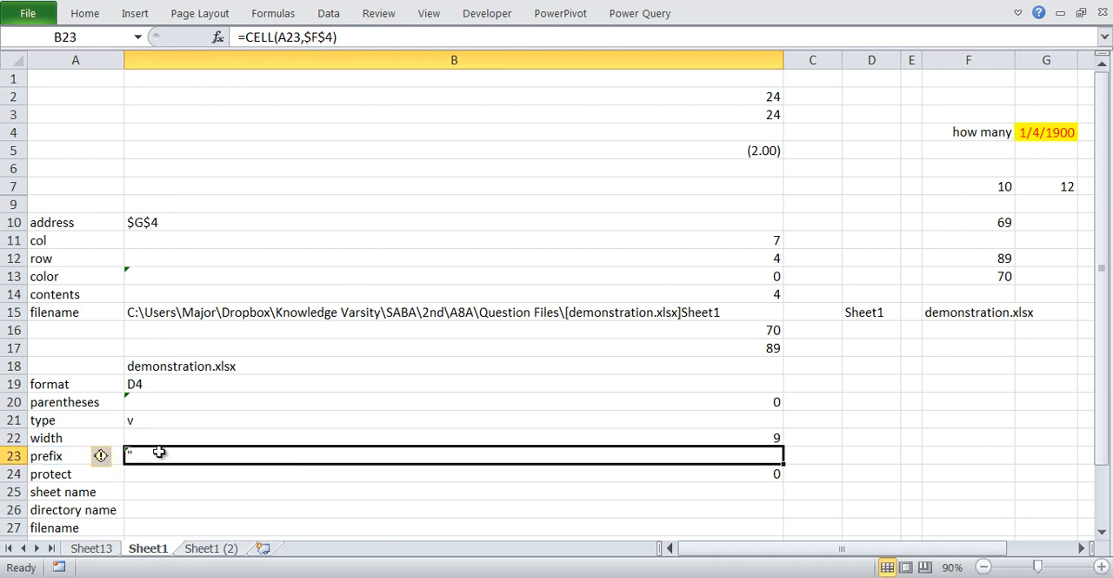
- Start an IF formula in C23 that tests B23 against a quotation mark, written as =IF(B23="""
key("Right")
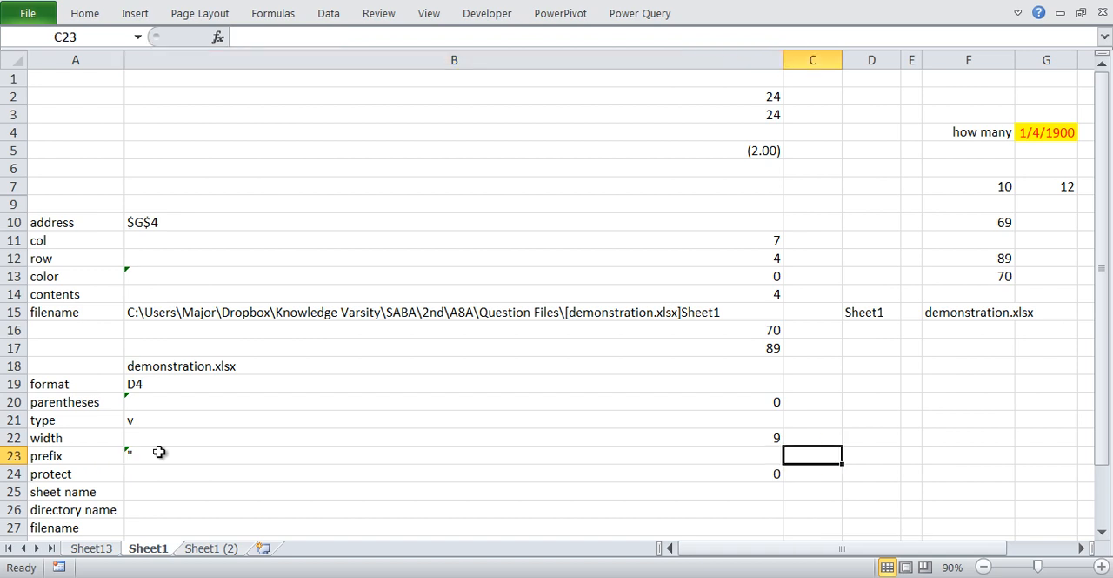
type("=of")
key("BackSpace")
key("BackSpace")
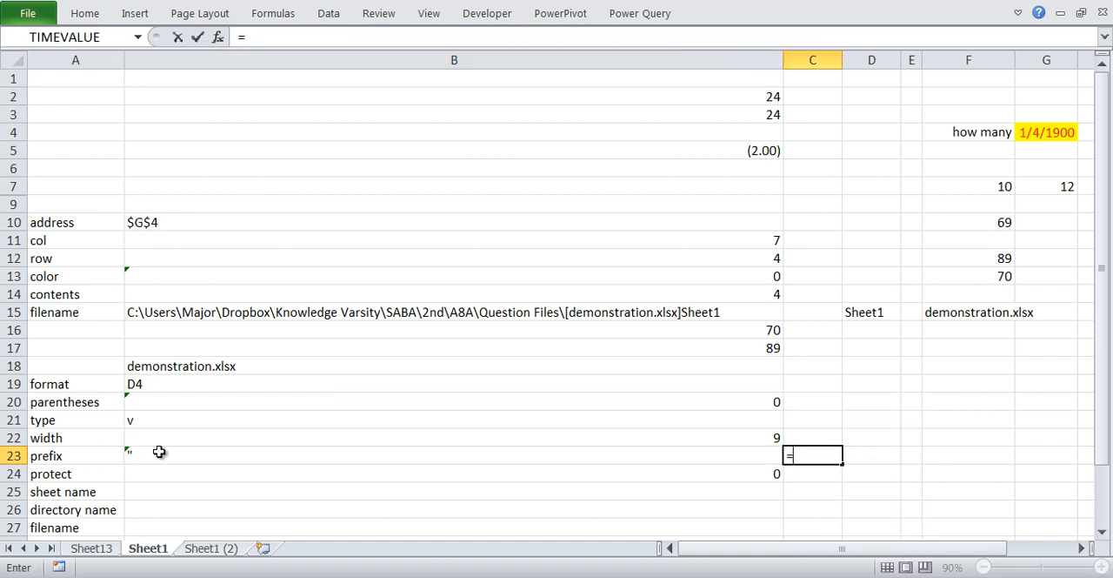
type("o")
key("BackSpace")
type("IF(")
left_click(159, 452)
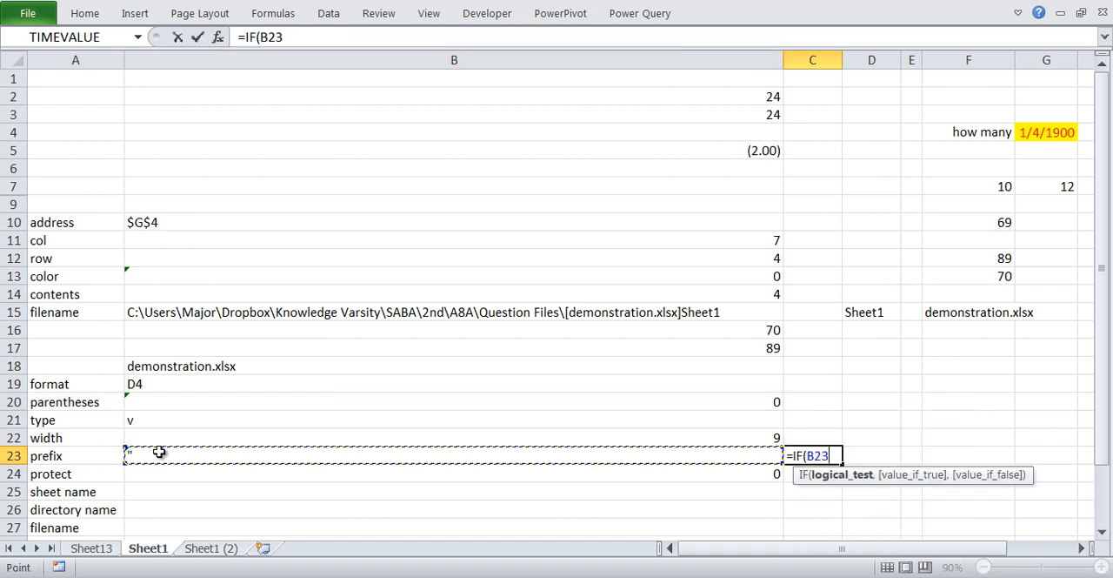
type(",")
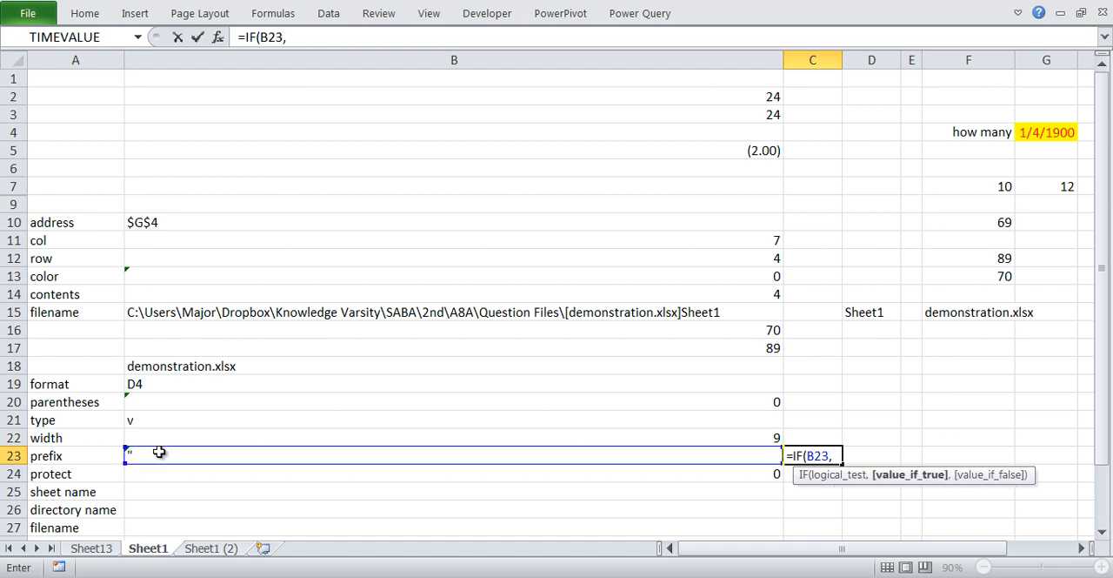
key("BackSpace")
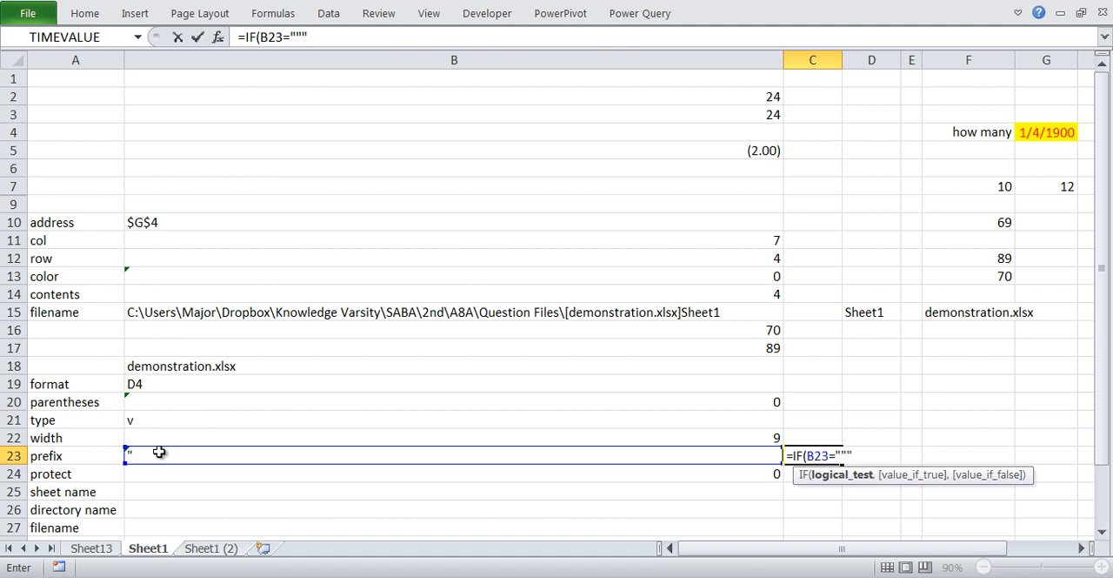
- Complete the IF formula in C23 with "CENT" as the true value and "not cent" as the false value, and try to enter it
type("CENT")
key("BackSpace")
key("BackSpace")
key("BackSpace")
key("BackSpace")
key("BackSpace")
key("BackSpace")
type("CENT\",not c")
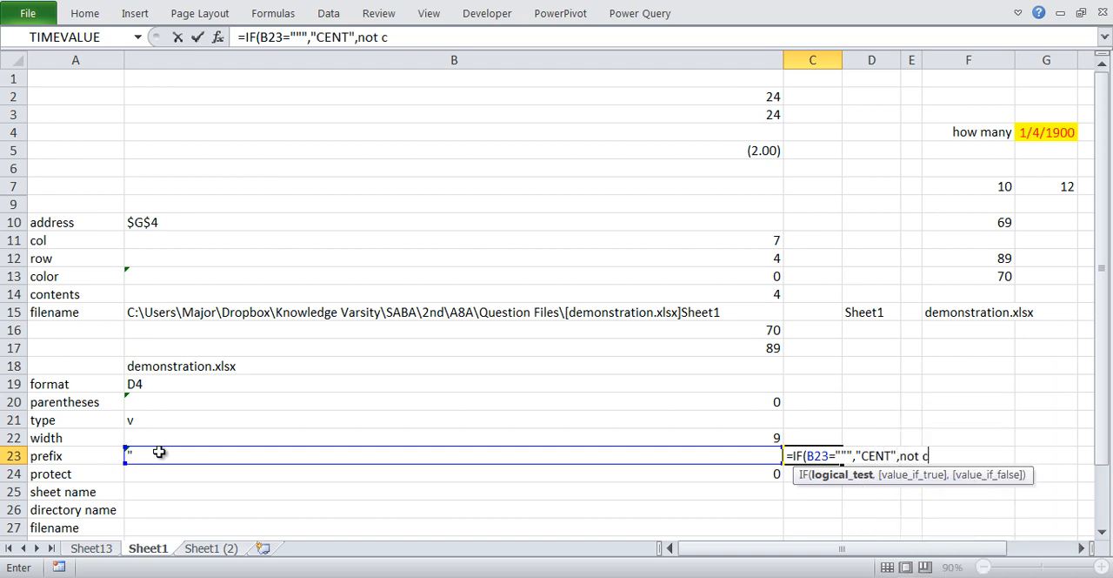
key("BackSpace")
key("BackSpace")
key("BackSpace")
key("BackSpace")
key("BackSpace")
type("\"not")
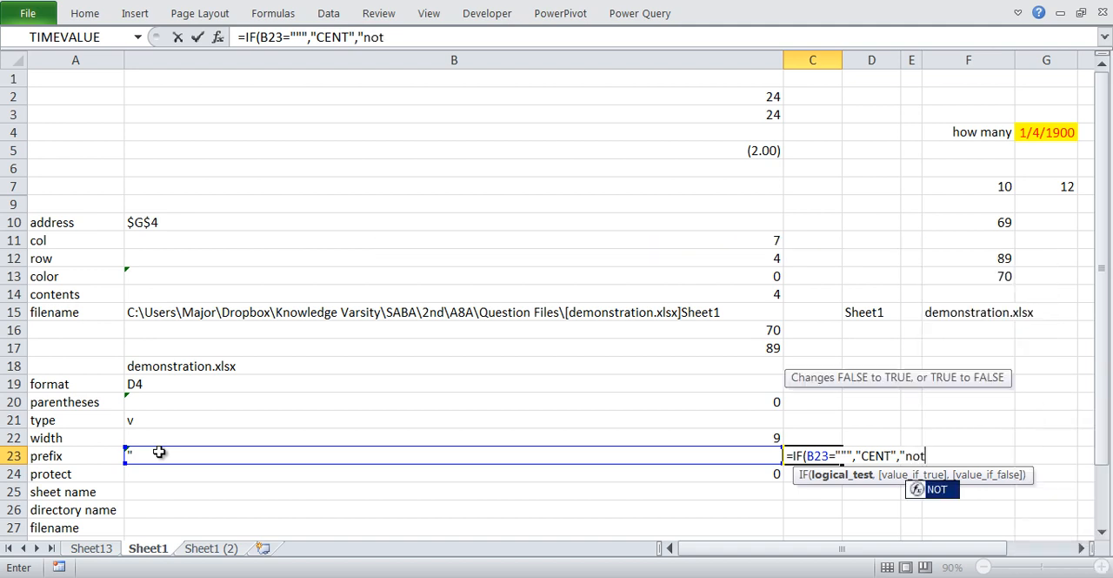
type(" cent\")")
key("Return")
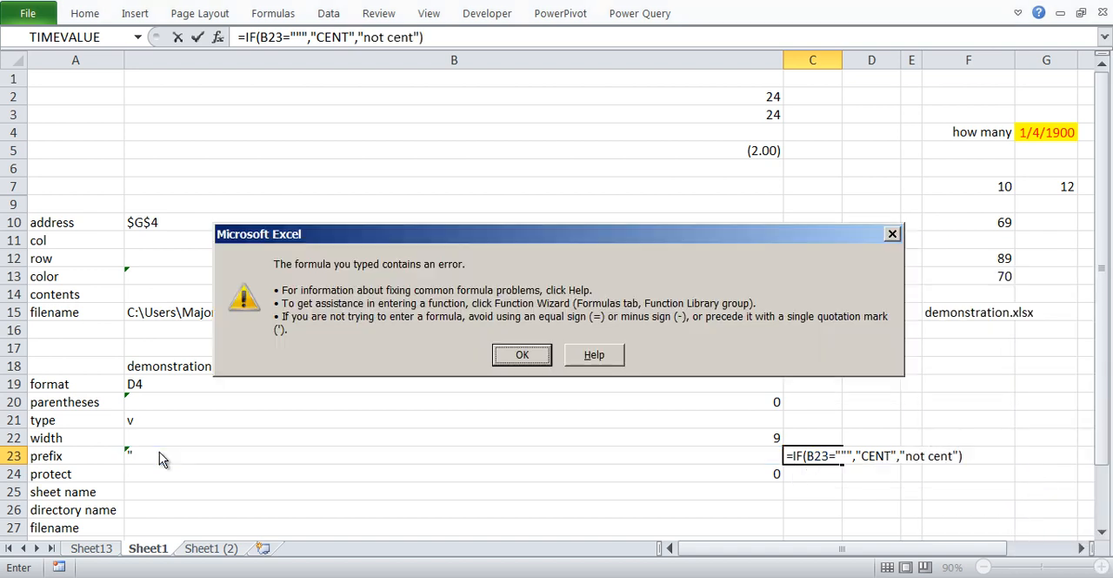
- Correct the formula in C23 to =IF(B23="""","CENT","not cent") by adding the missing quotation mark, and enter it
key("Return")
key("Right")
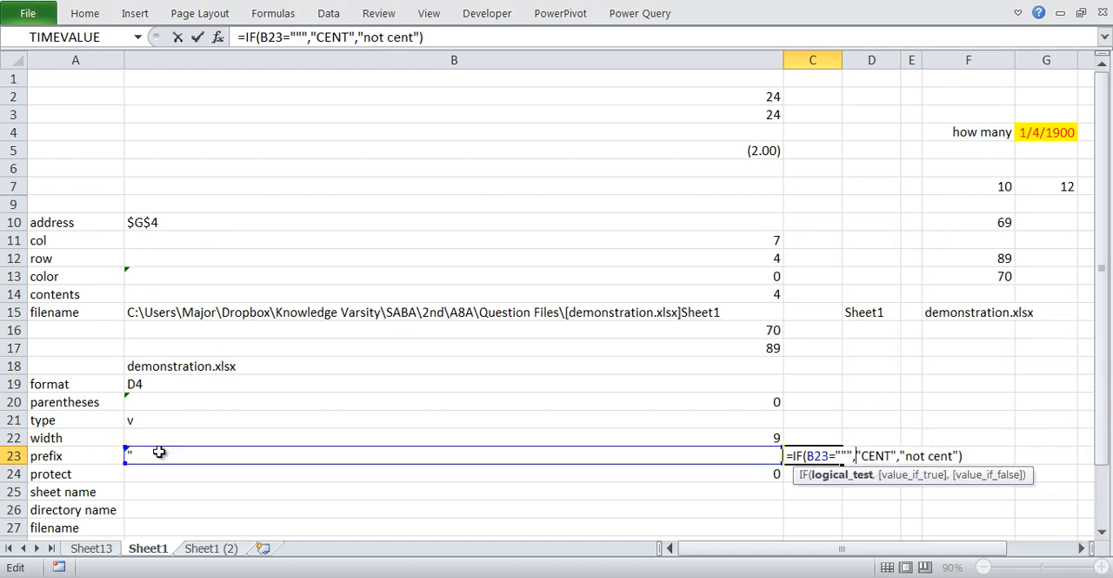
key("BackSpace")
type("\"\"")
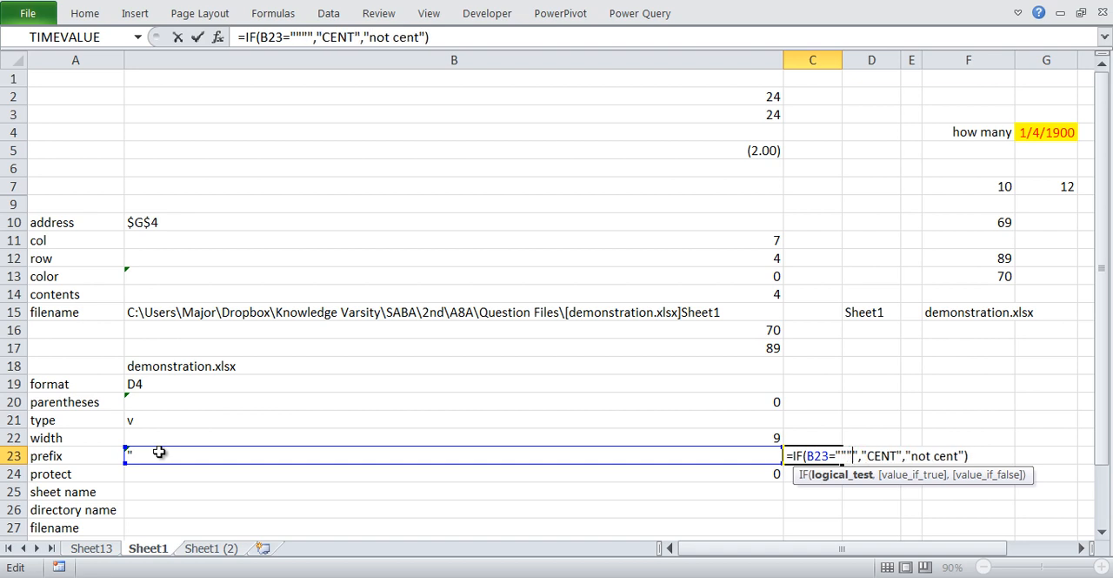
key("Return")
key("Up")
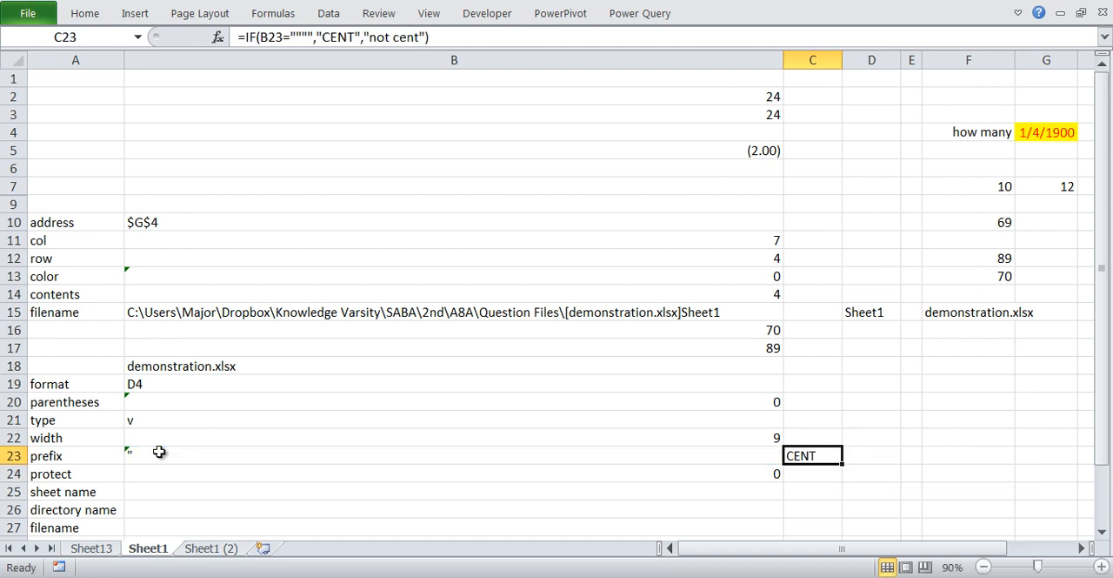
- Examine the four quotation marks in the logical test of C23's IF formula, and return to the cell
key("F2")
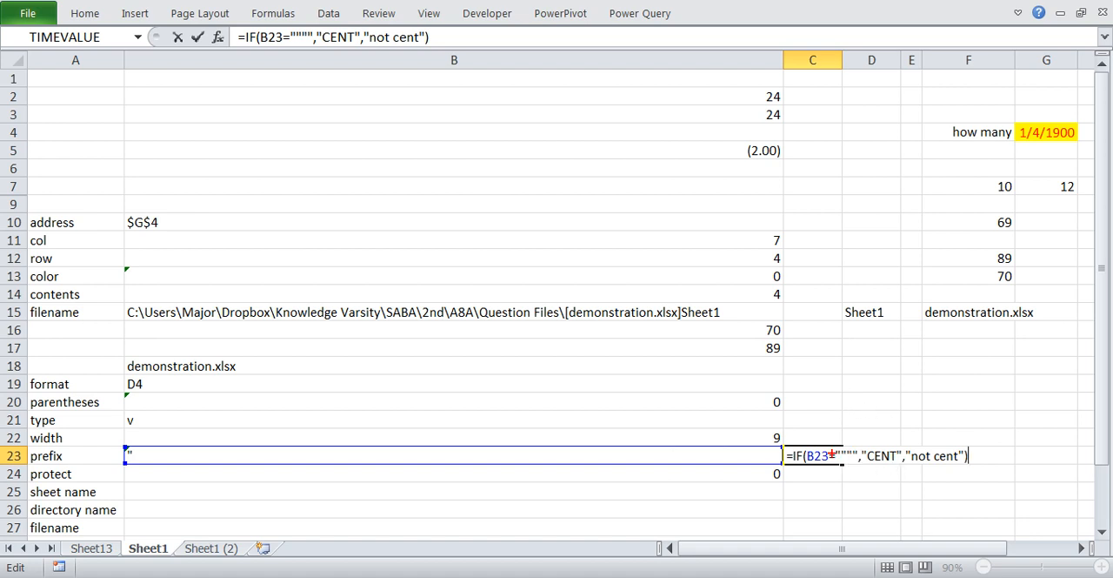
left_click_drag(844, 448, 870, 461)
key("e")
key("Escape")
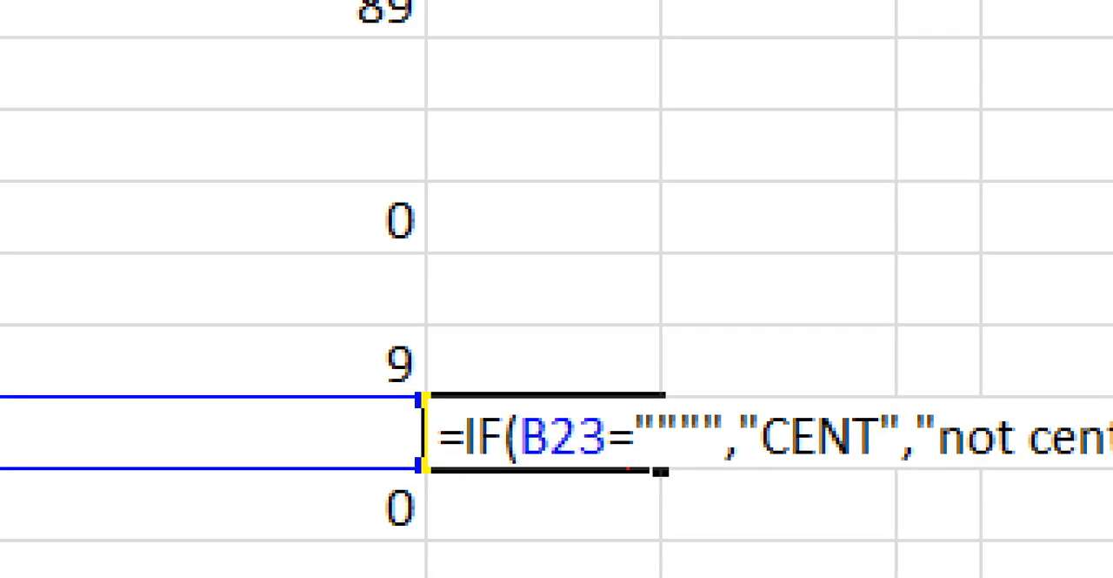
mouse_move(641, 438)
left_mouse_down()
mouse_move(688, 433)
mouse_move(732, 445)
left_mouse_up()
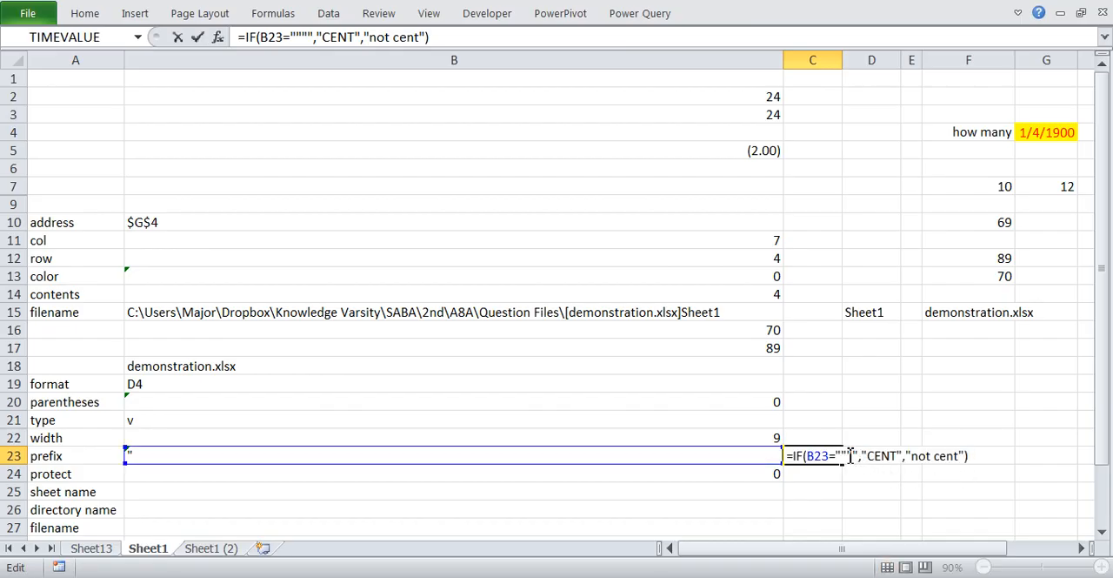
left_click(850, 455)
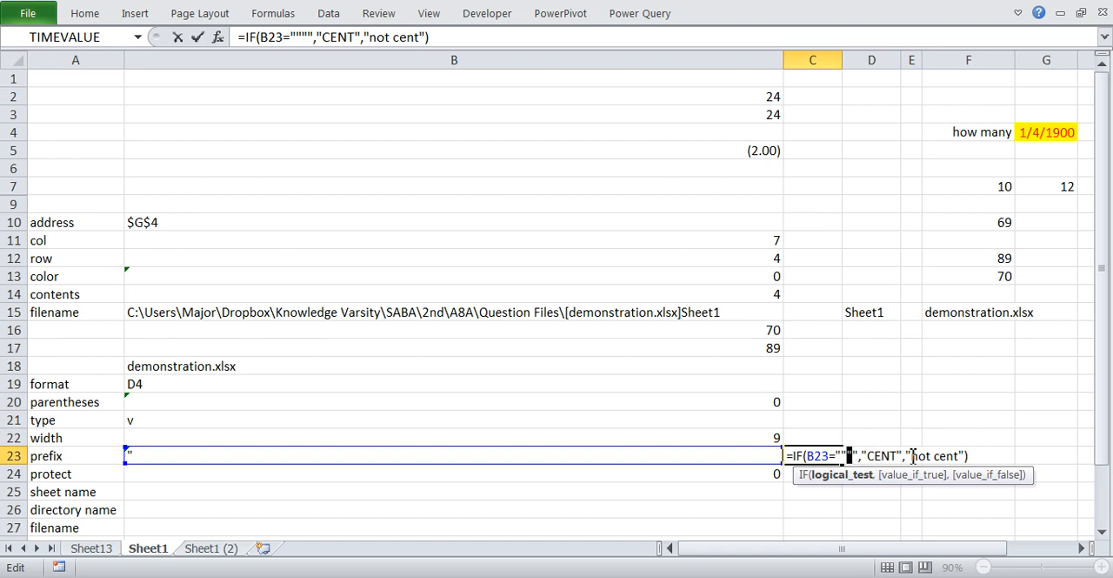
key("ctrl+Return")
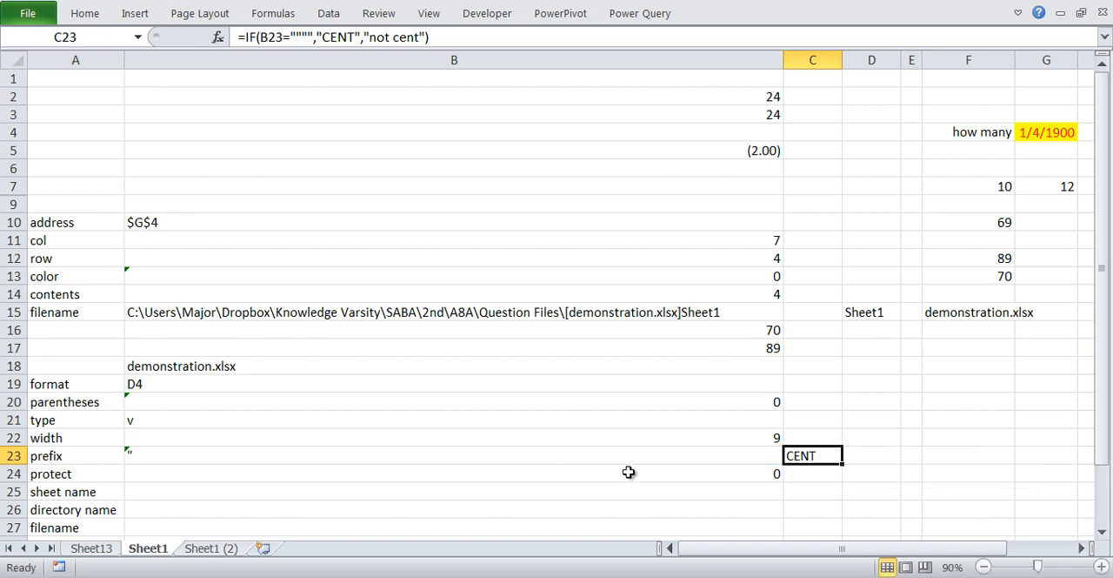
- Examine the IF formula in C23 and the prefix formula it tests in B23
double_click(793, 465)
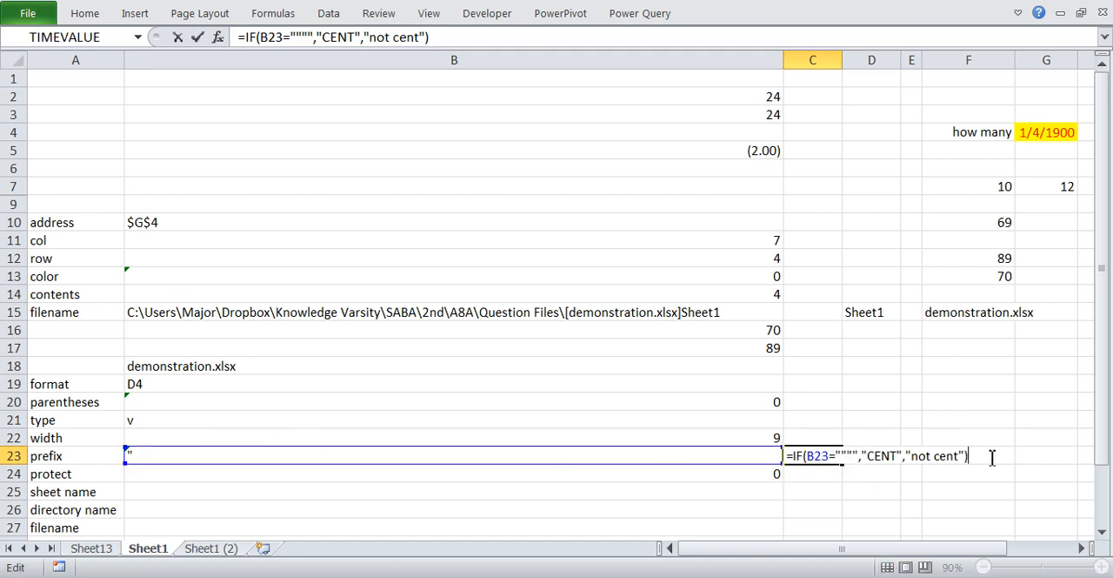
key("Escape")
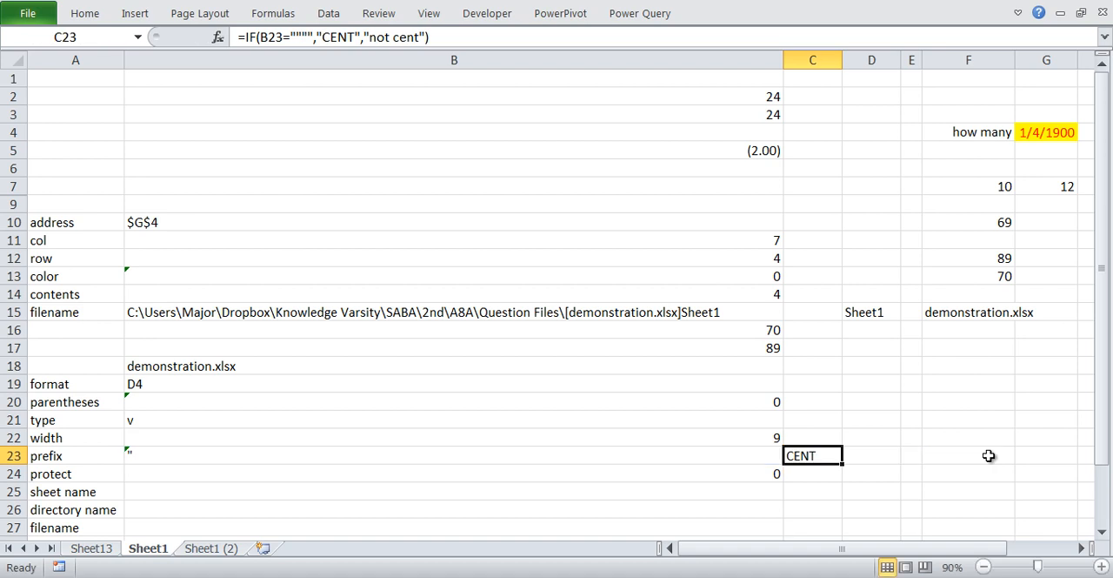
left_click(473, 470)
left_click(687, 453)
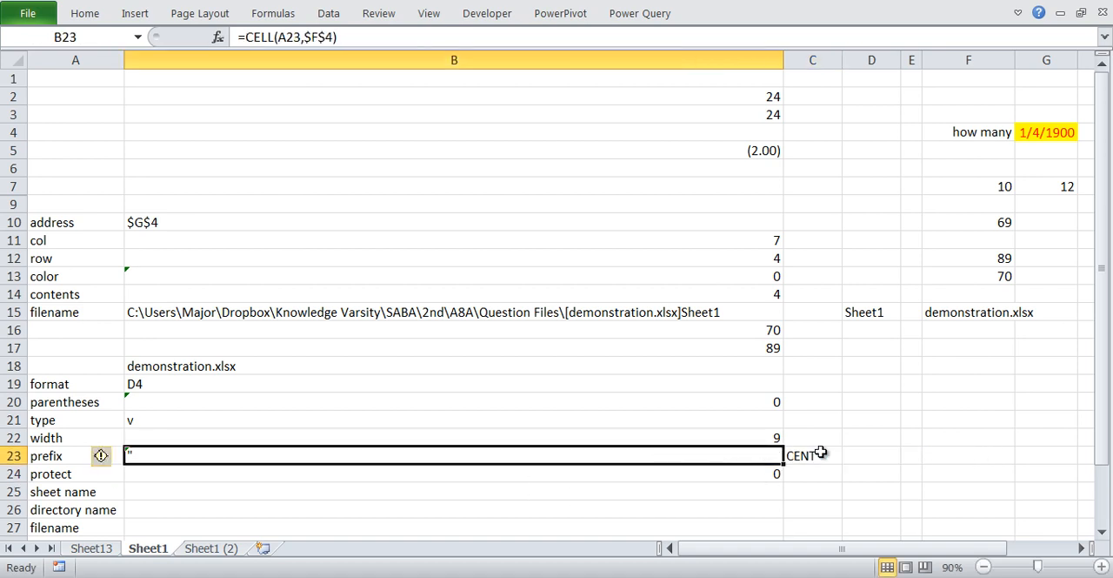
- Replace the false value in C23's IF formula with "if" and enter the formula
double_click(818, 455)
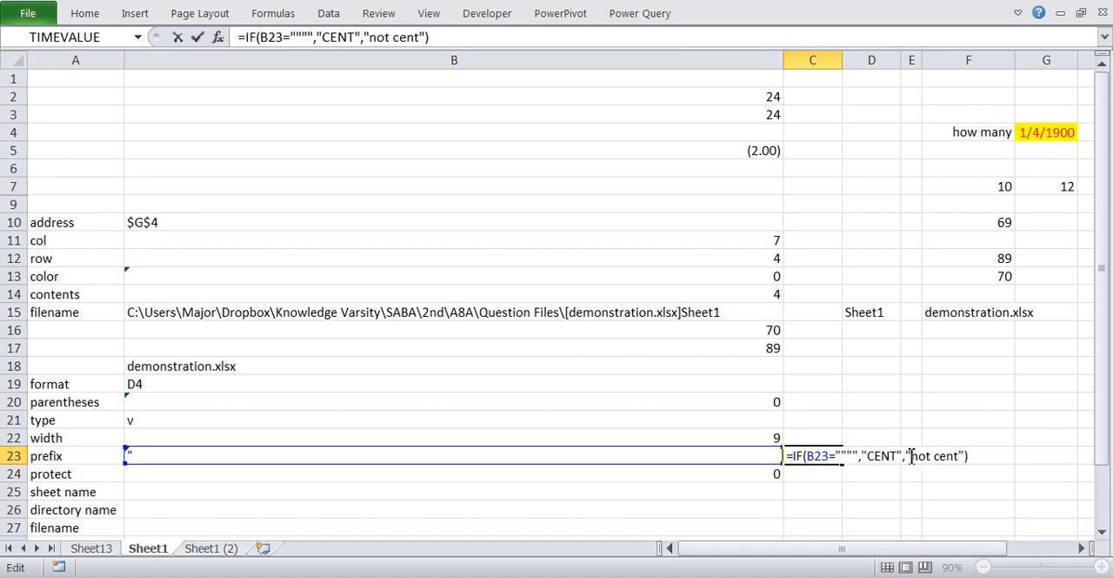
left_click_drag(906, 456, 960, 456)
type("t")
key("Delete")
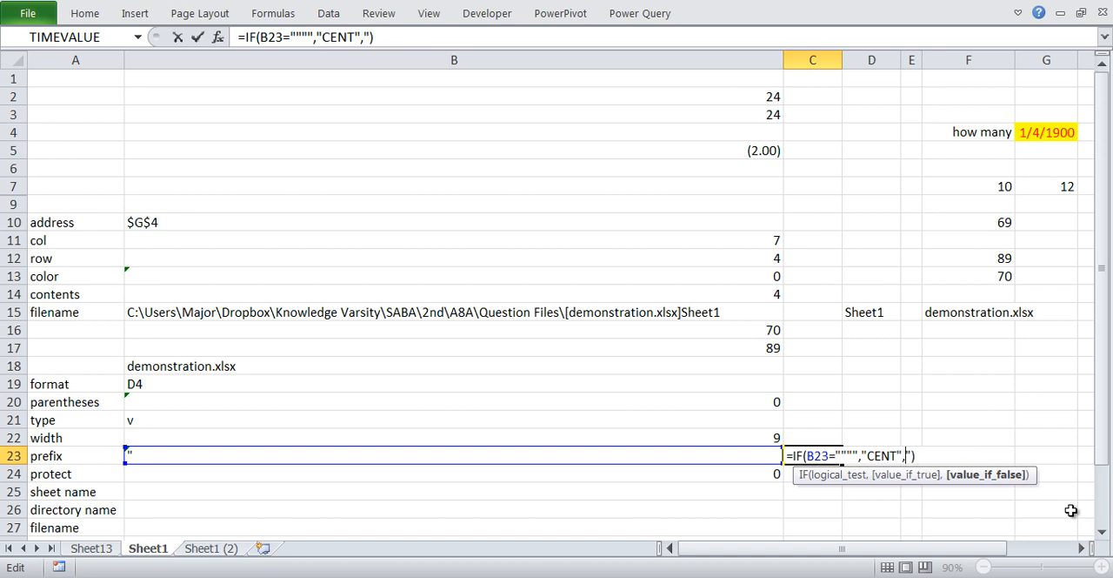
type("\"")
key("Return")
key("Return")
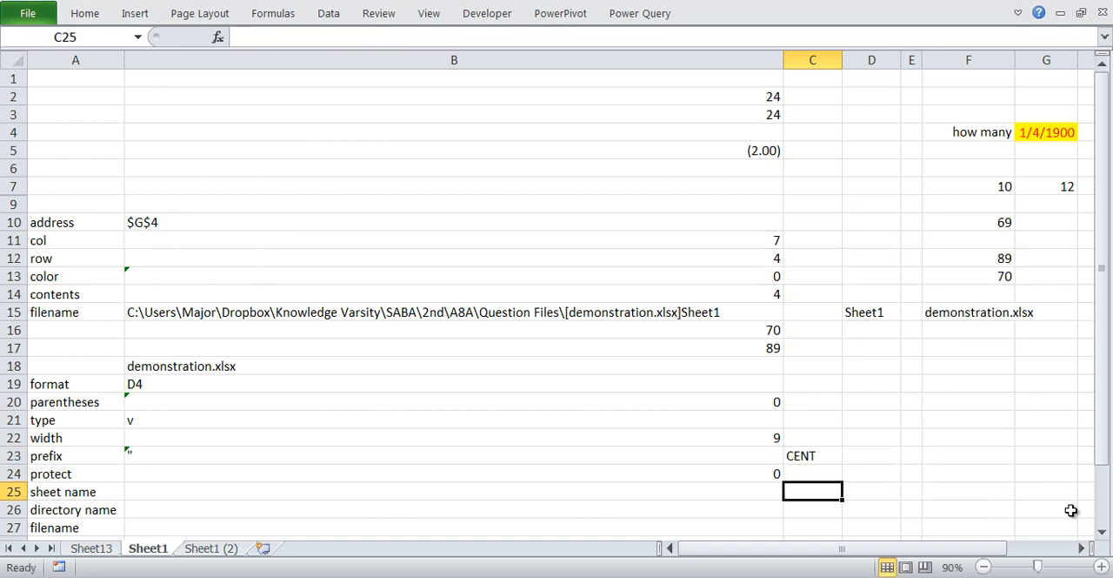
- Edit C23's formula again and begin a nested IF function as its false value, without quotation marks
key("Up")
key("Up")
key("F2")
key("BackSpace")
key("BackSpace")
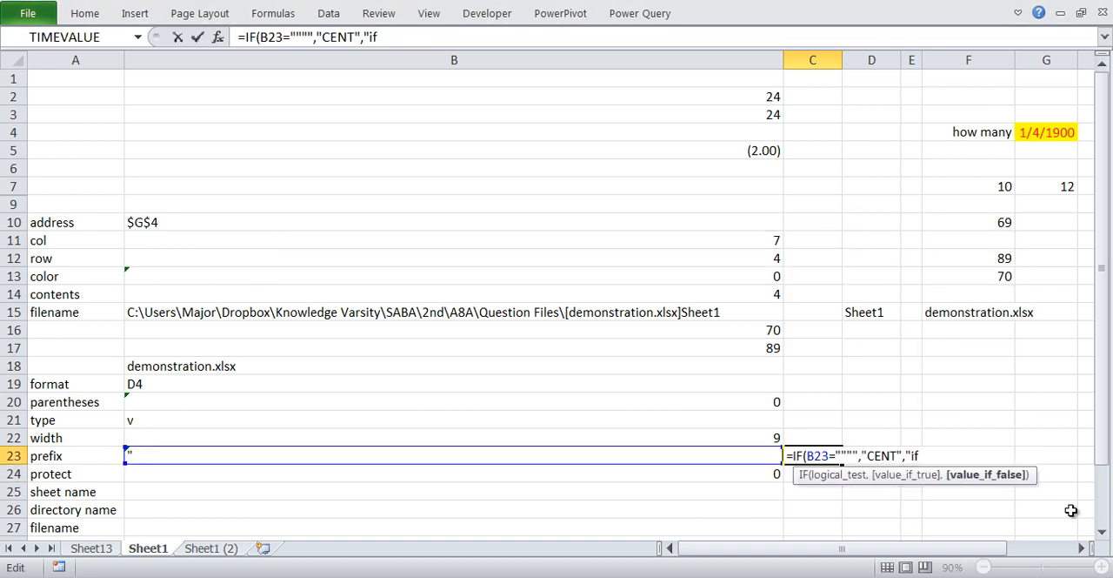
key("BackSpace")
key("BackSpace")
key("BackSpace")
type("if")
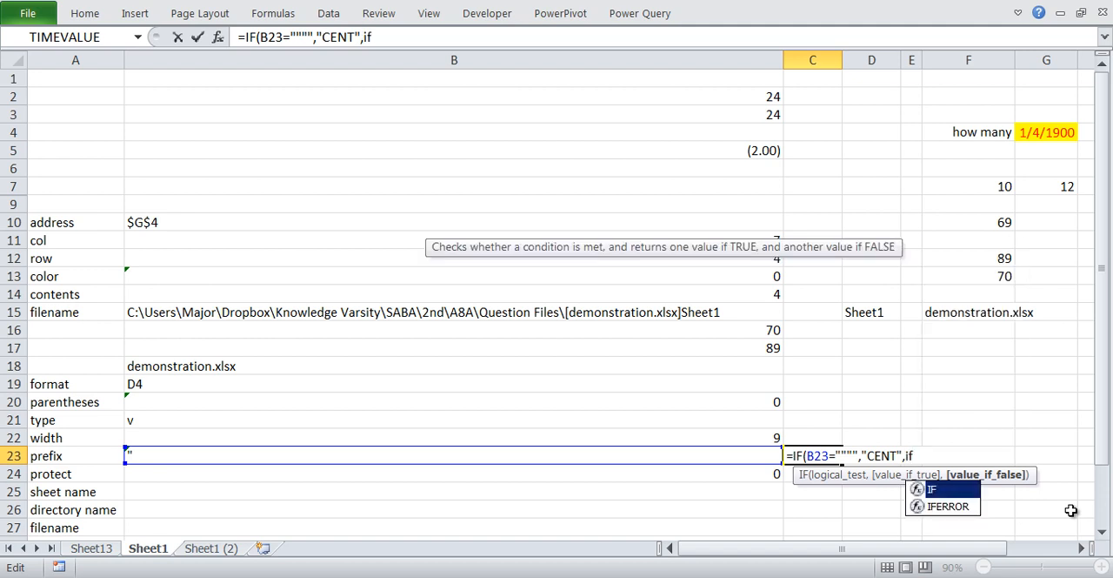
type("(")
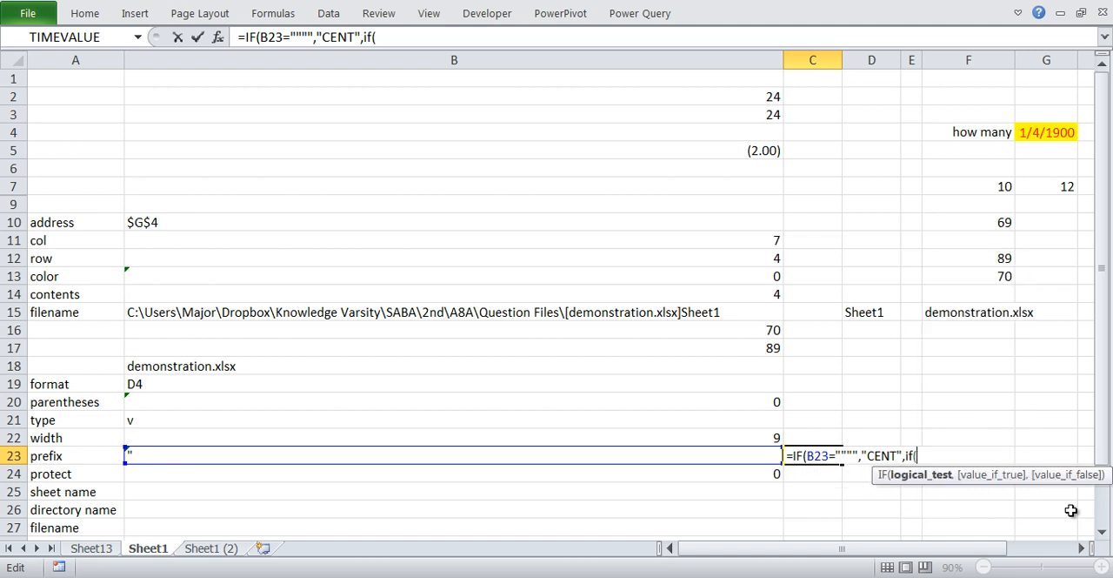
- Make the nested IF test whether B23 equals a single quotation mark, with "LEFT" as its true value
left_click(678, 451)
type("=\"\"\"")
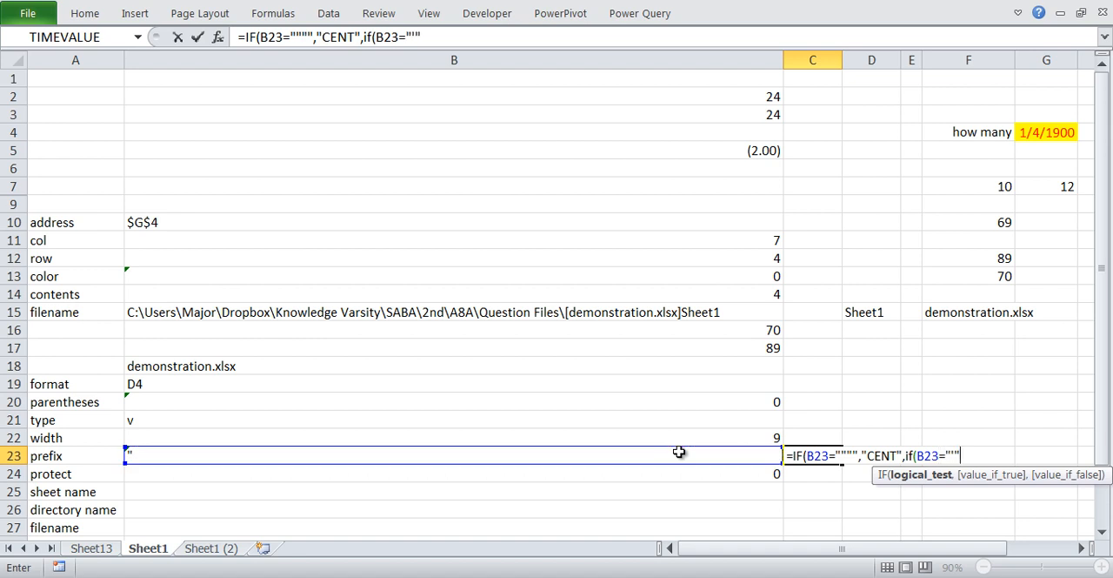
type(",")
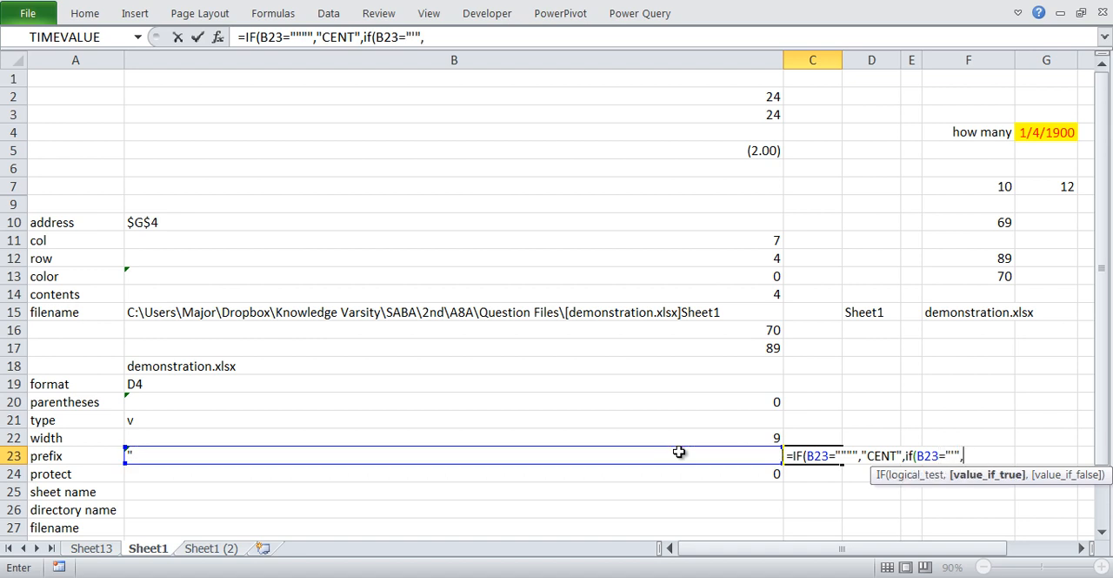
type("\"LEFT\",")
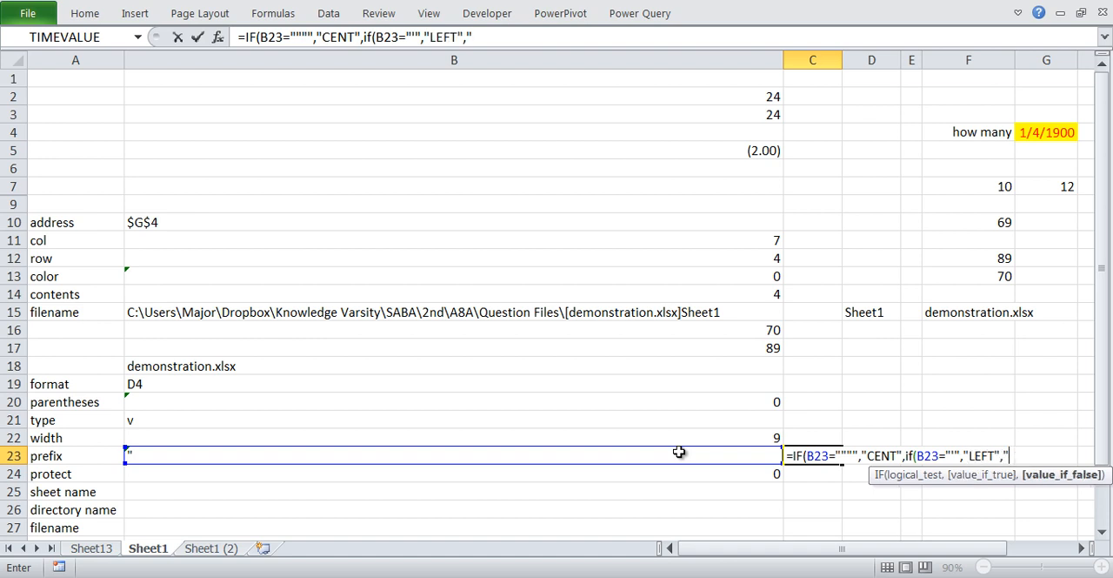
type("\"RIGHT")
- Set "CENT" as the nested IF's false value and close its parenthesis
key("BackSpace")
key("BackSpace")
key("BackSpace")
key("BackSpace")
key("BackSpace")
type("CENT\")")
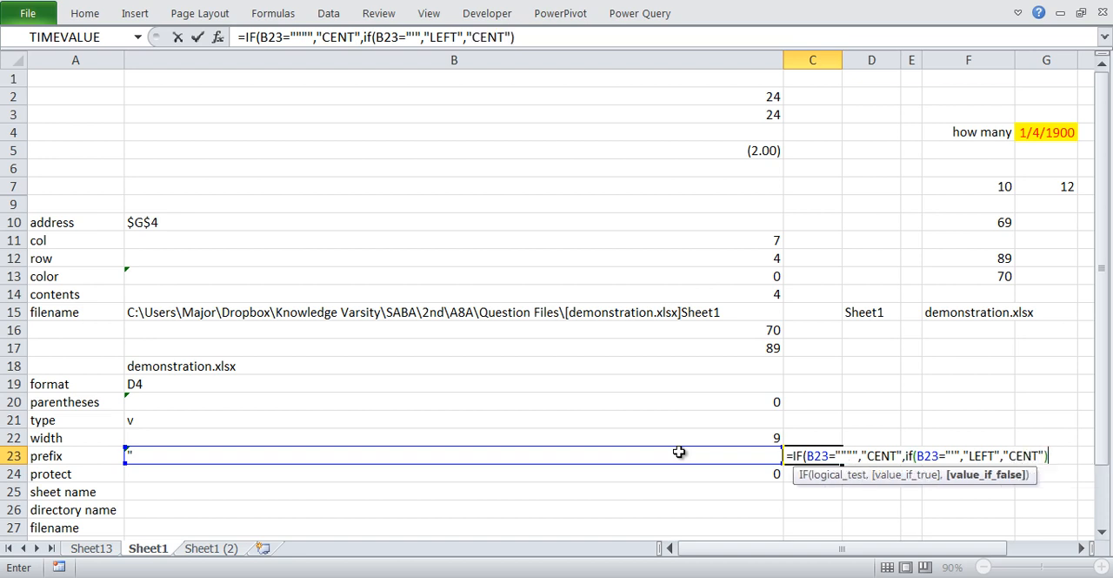
- Change the outer IF's true value to "RIGHT" and enter =IF(B23="""","RIGHT",IF(B23="'","LEFT","CENT")) in C23
left_click(357, 37)
key("BackSpace")
key("BackSpace")
key("BackSpace")
key("BackSpace")
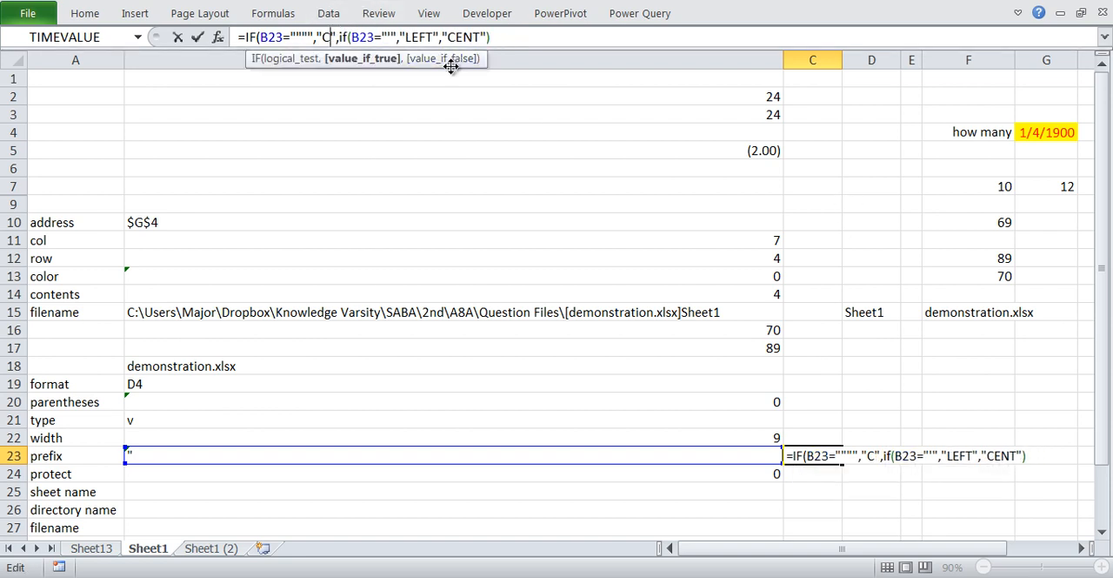
type("RIGHT")
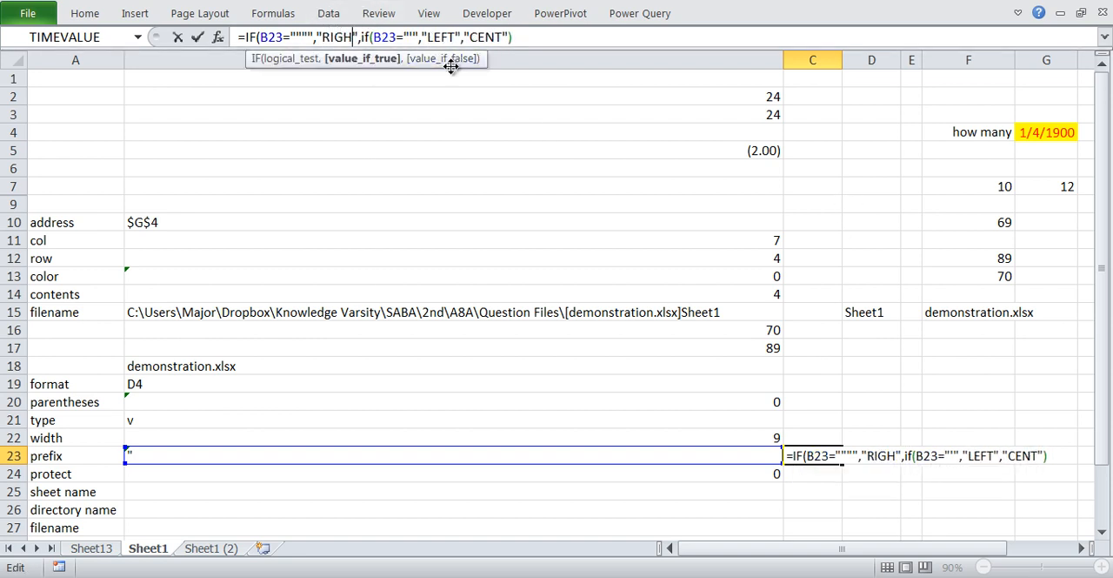
key("Return")
key("Return")
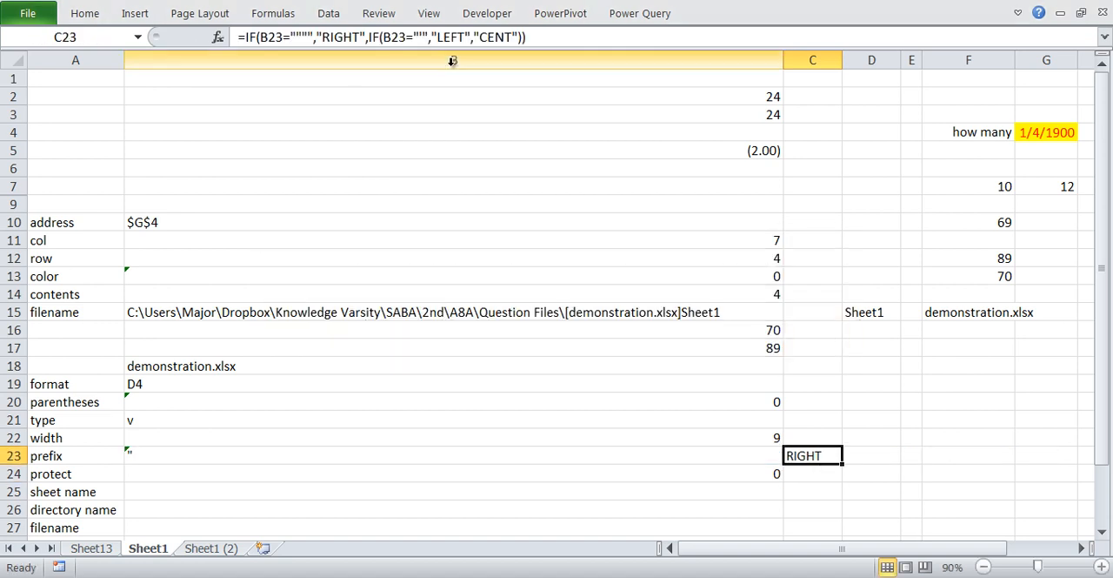
- Center the text in F4, re-enter B23's prefix formula to recalculate it, and check C23
left_click(956, 130)
left_click(96, 13)
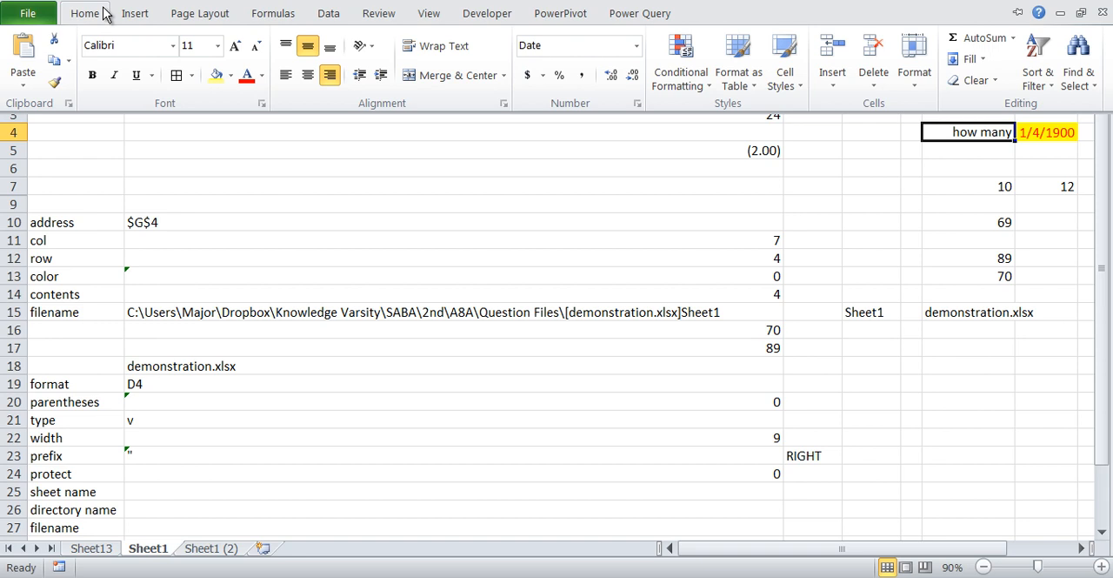
left_click(300, 78)
left_click(162, 461)
double_click(216, 462)
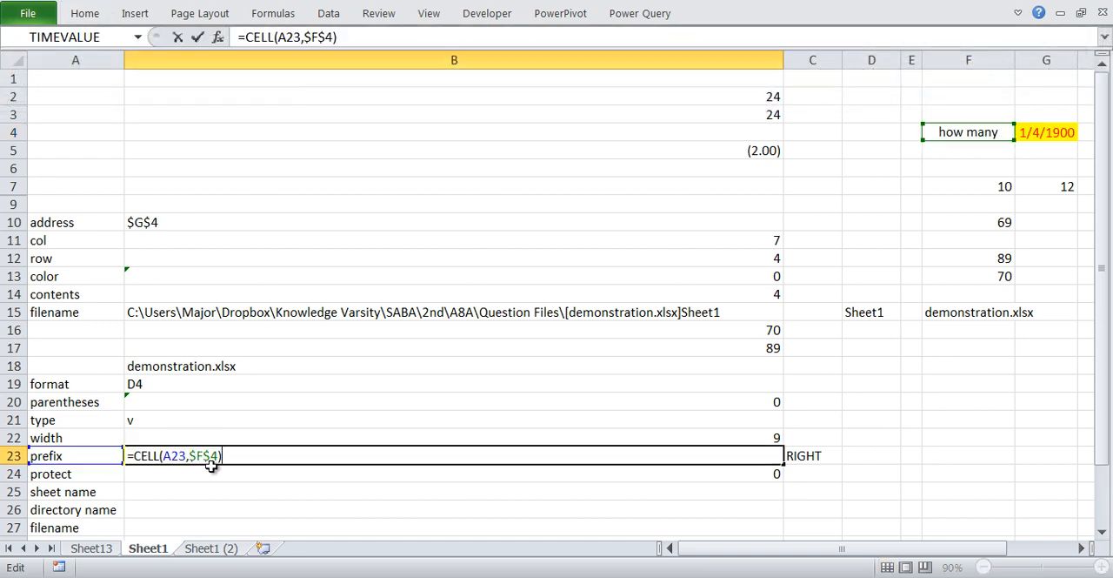
key("Return")
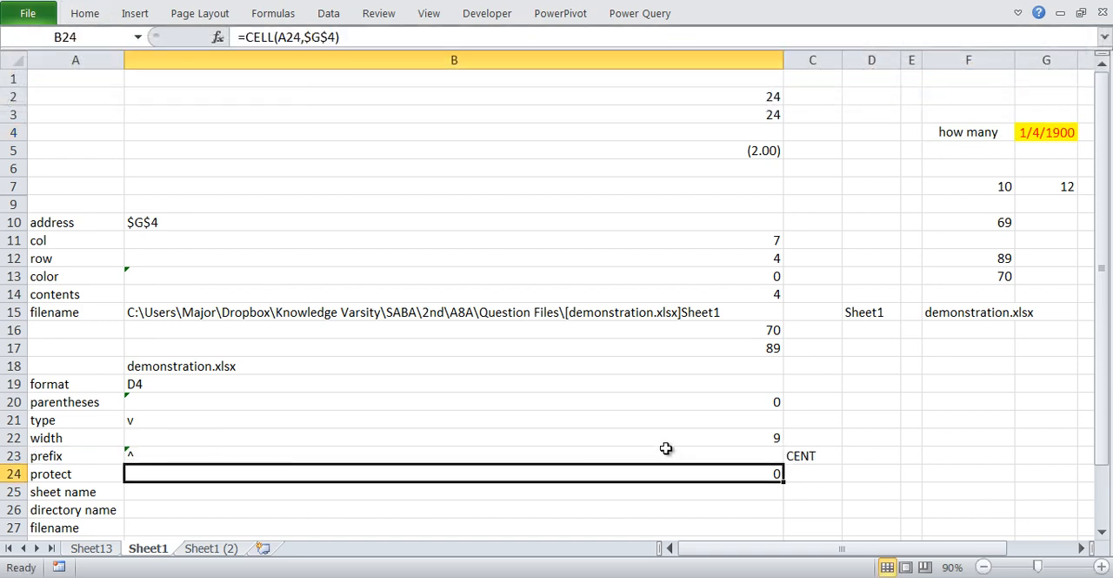
left_click(813, 457)
- Left-align the text in F4, re-enter B23's prefix formula to recalculate it, and check C23
left_click(957, 133)
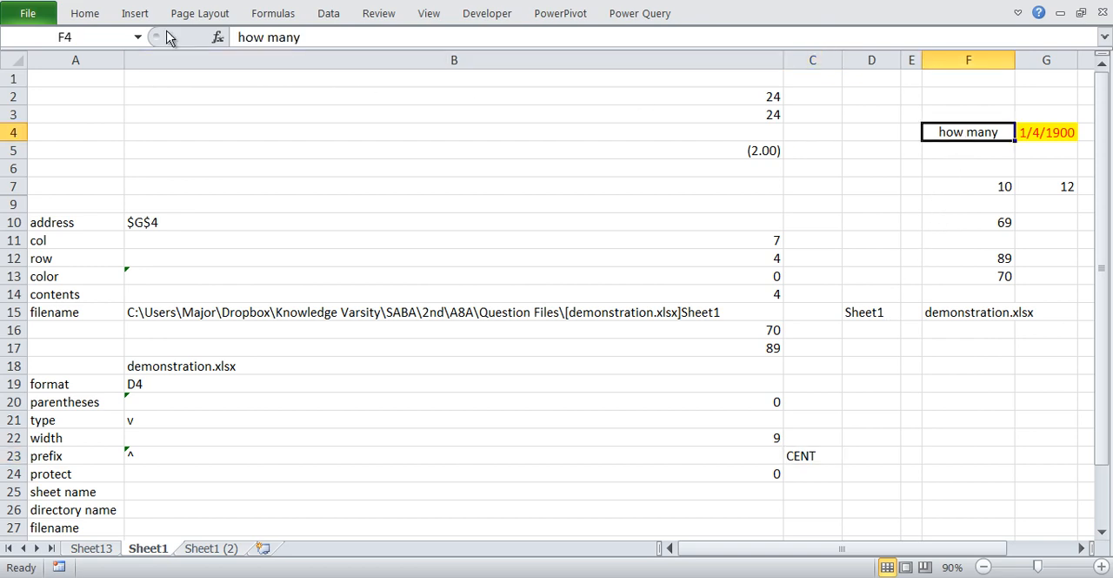
left_click(85, 13)
left_click(285, 75)
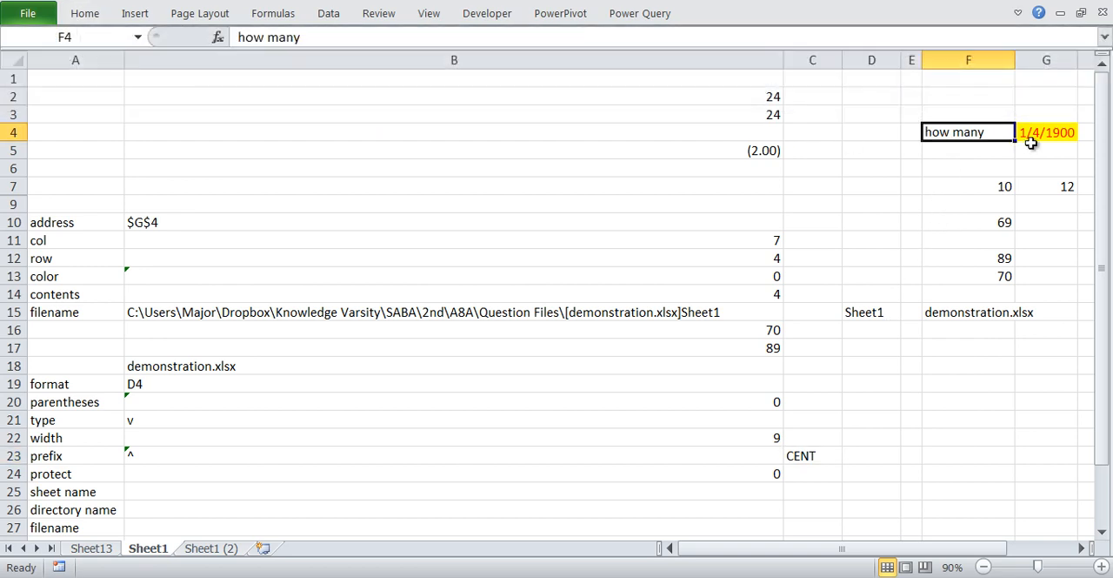
left_click(364, 459)
double_click(364, 459)
key("Return")
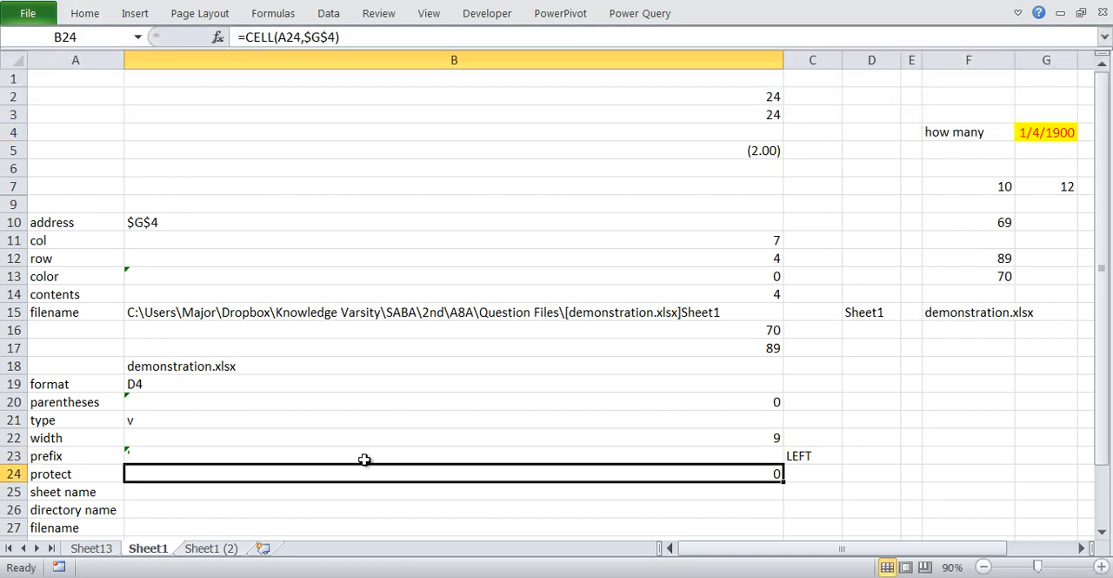
left_click(813, 452)
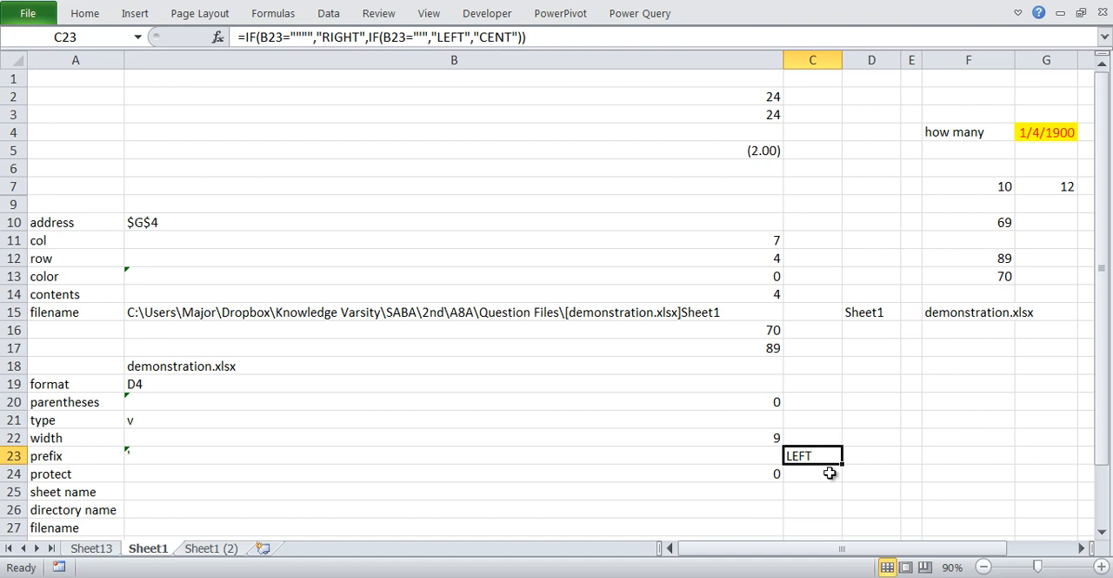
- Switch to Excel Help and examine the return codes described for the "type" info type of the CELL function
left_click(590, 434)
key("alt+Tab")
key("ctrl+2")
left_click_drag(498, 360, 485, 356)
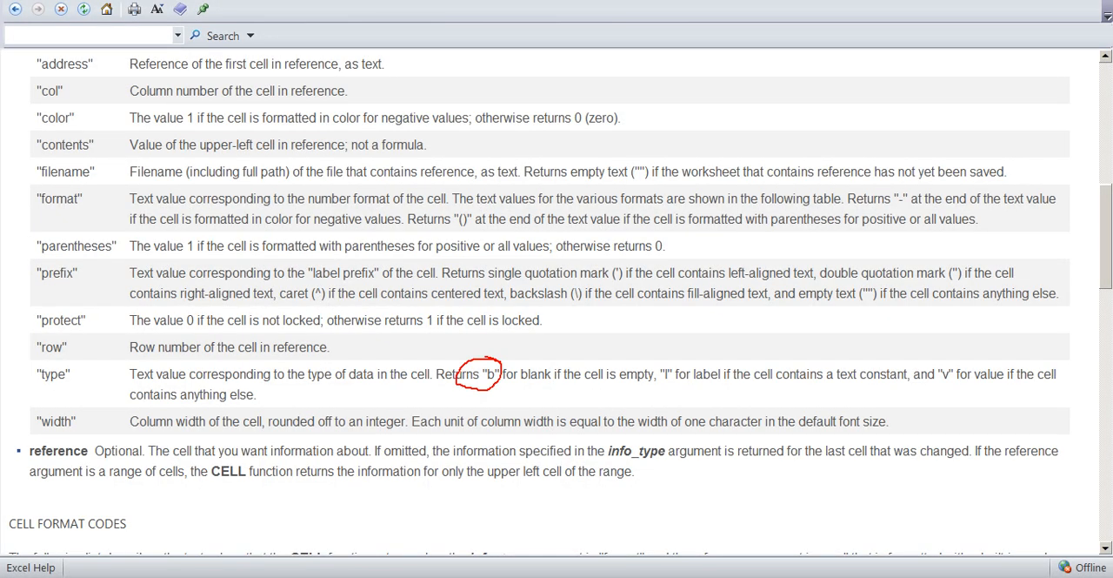
left_click_drag(581, 385, 641, 386)
left_click_drag(588, 389, 863, 384)
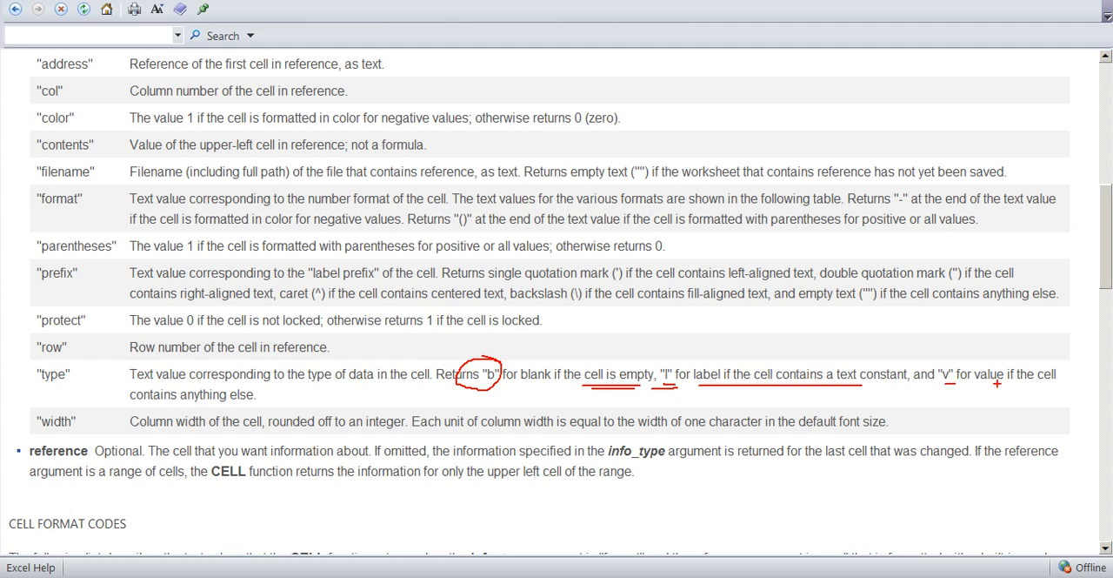
left_click_drag(998, 383, 1046, 383)
key("Escape")
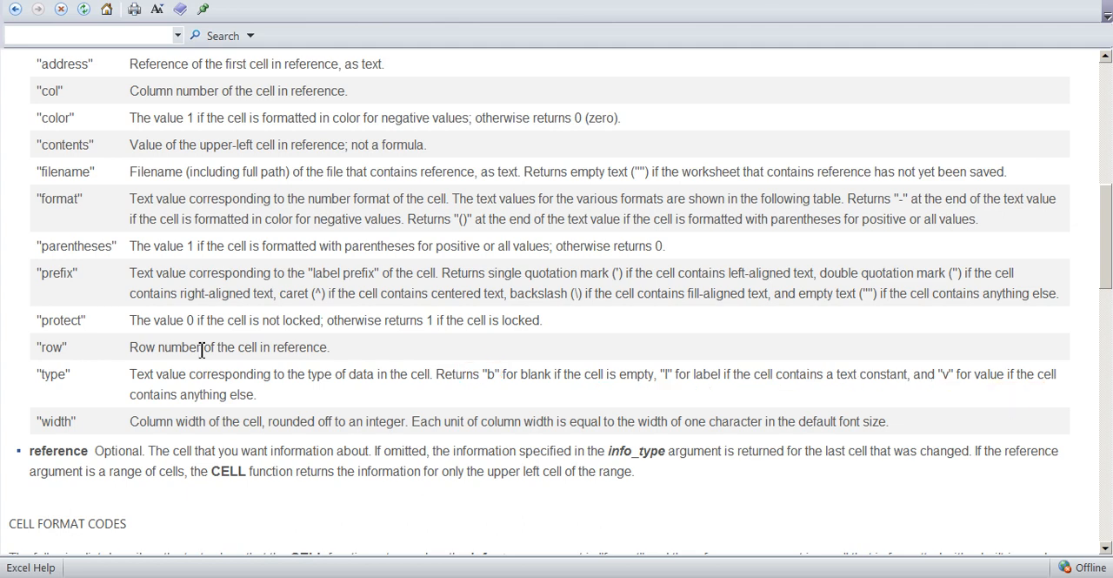
- Switch back to the Excel workbook and check which cell the type formula in B21 references
key("alt+Tab")
key("F2")
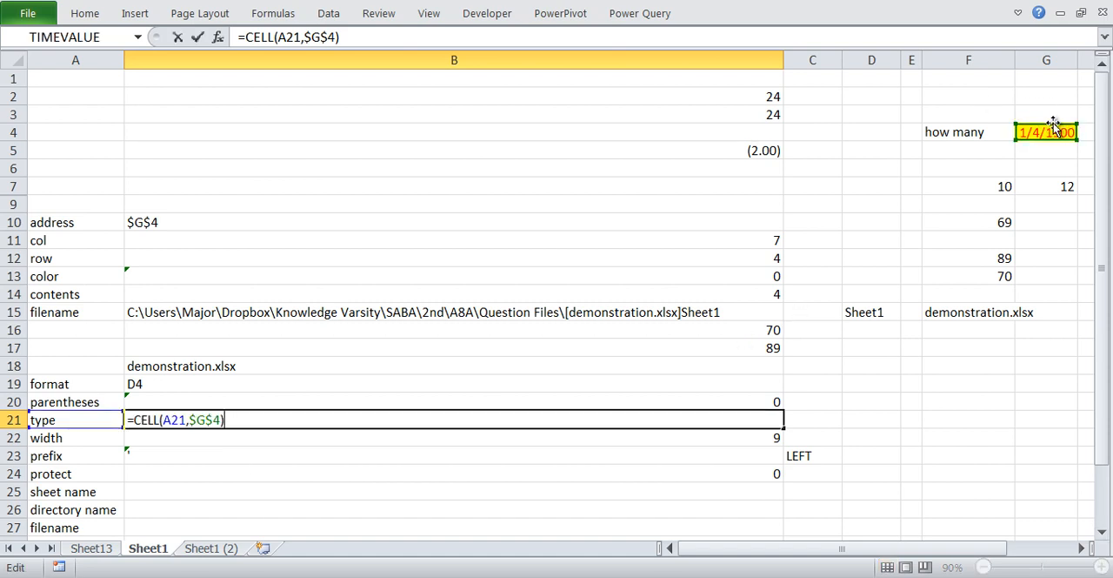
key("ctrl+Return")
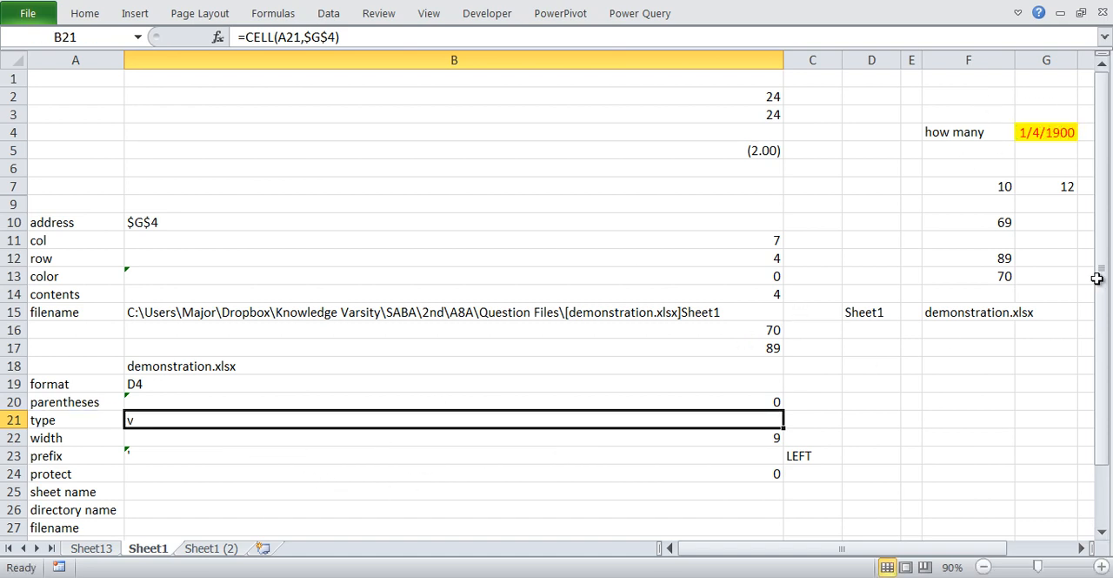
- Point the type formula in B21 to the text cell F4, making it =CELL(A21,$F$4)
key("F2")
left_click_drag(1039, 126, 968, 132)
key("ctrl+Return")
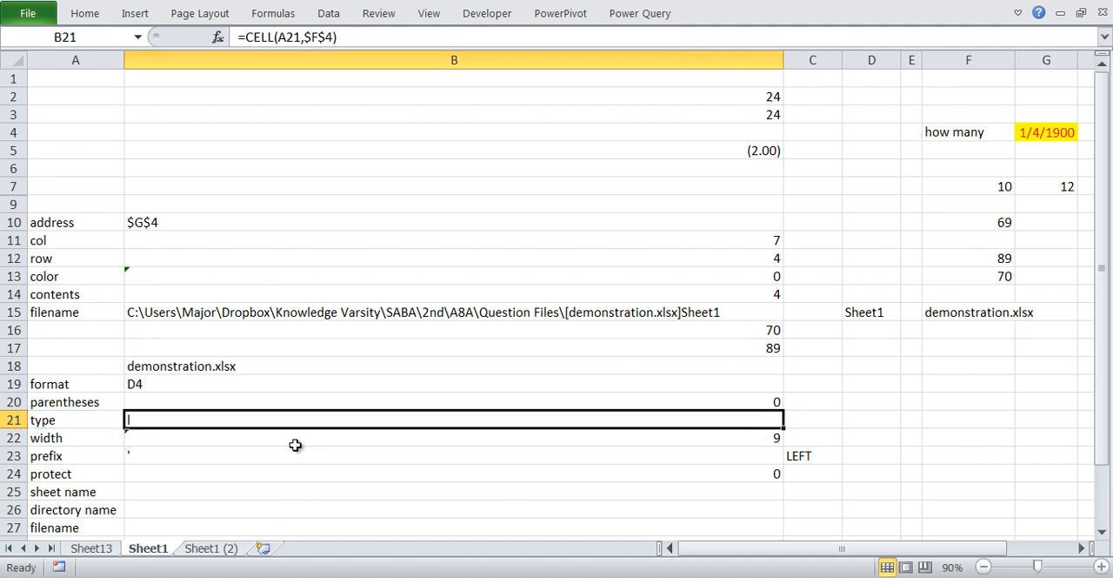
- Point the type formula in B21 to the empty cell D4, making it =CELL(A21,$D$4)
key("F2")
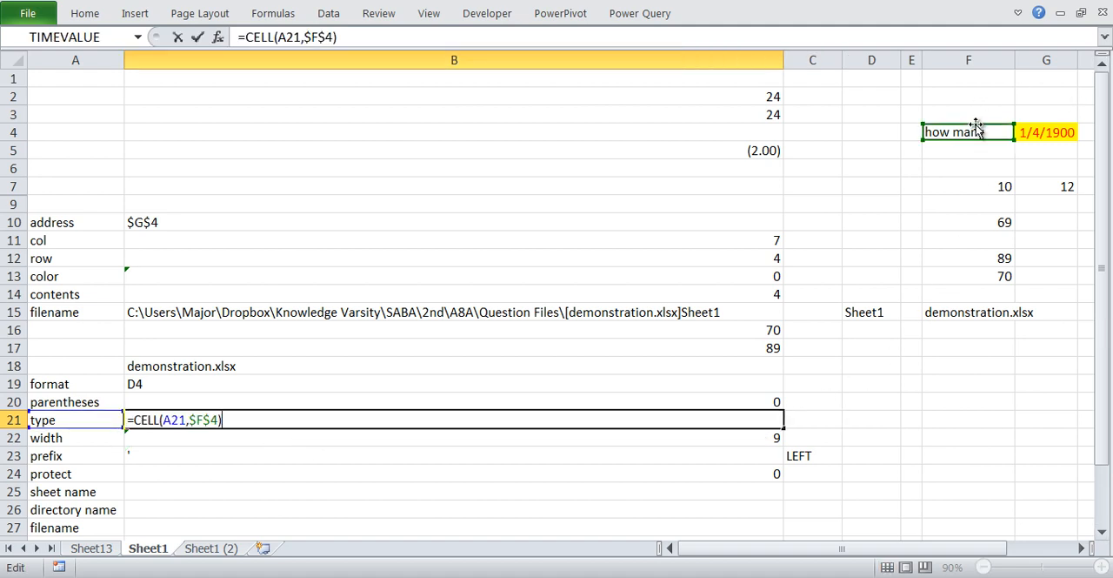
left_click_drag(978, 123, 887, 138)
key("Tab")
left_click(330, 417)
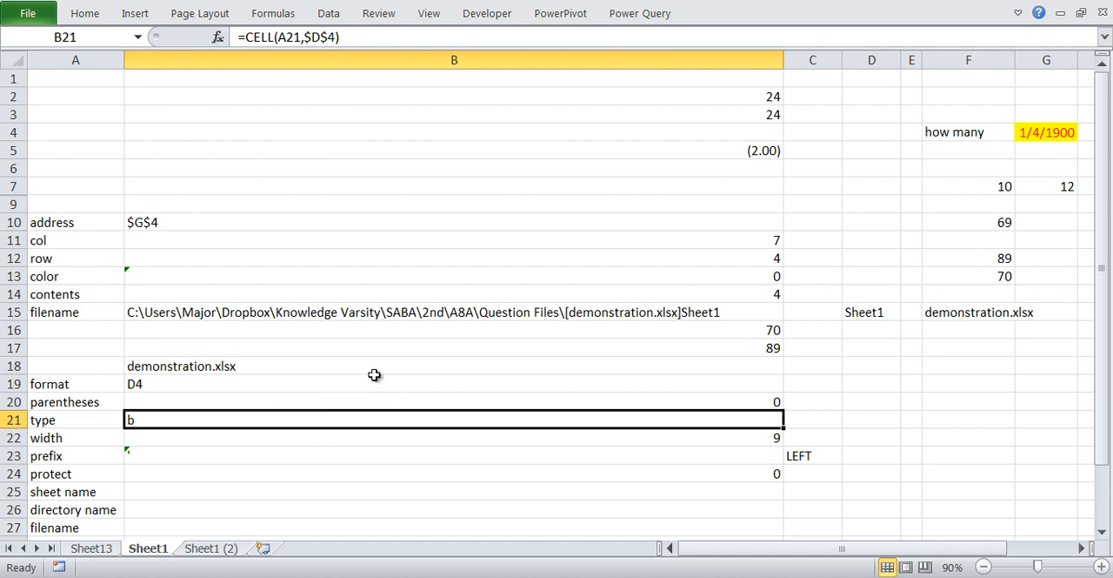
left_click(820, 421)
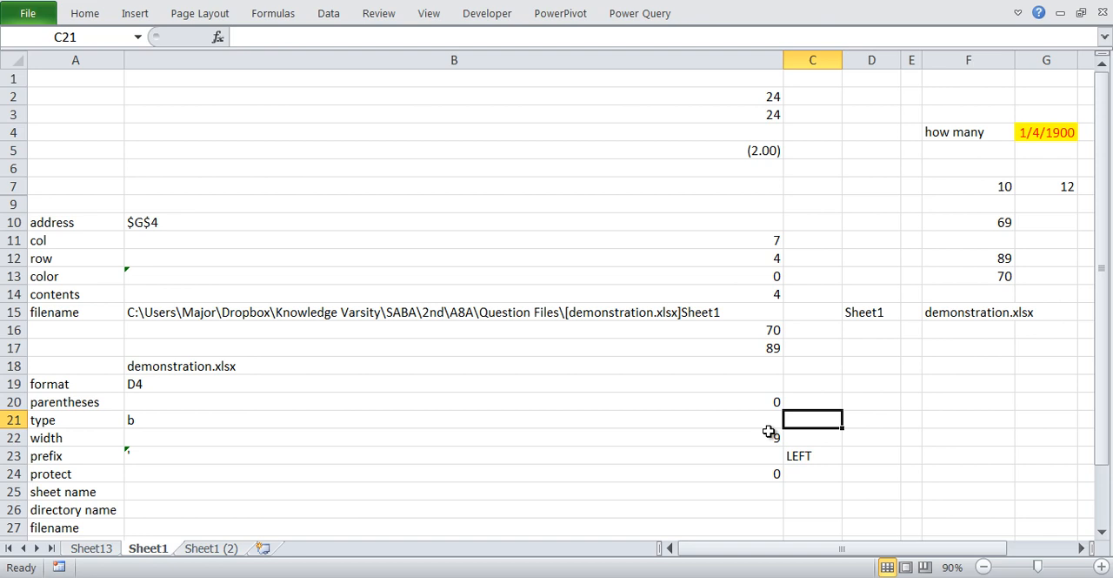
- Examine the width and protect rows, checking the labels in A22 and A24 and the formulas in B22 and B24
left_click(251, 427)
left_click(250, 441)
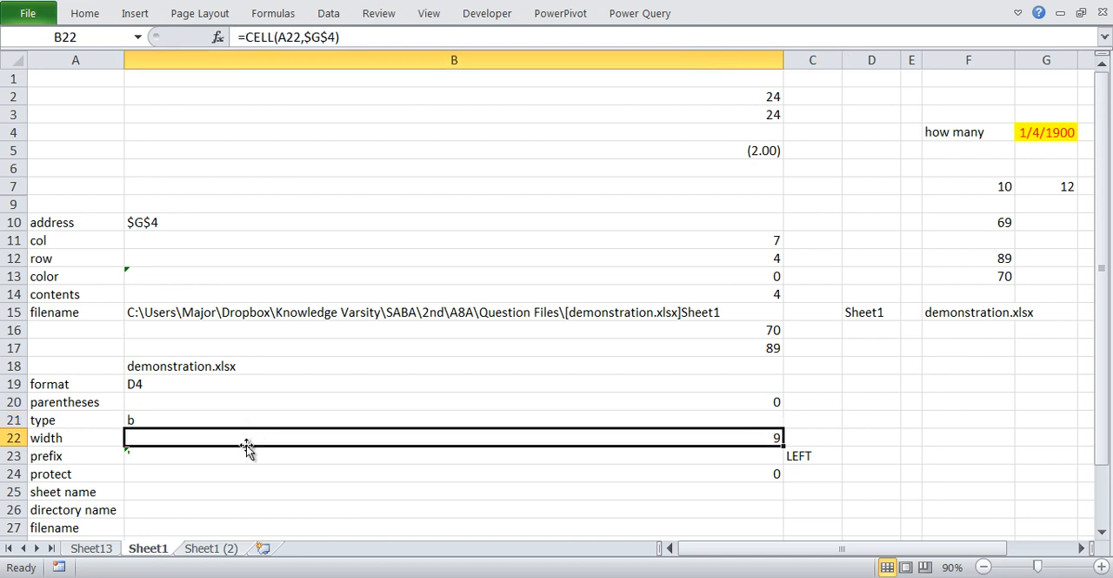
left_click(67, 439)
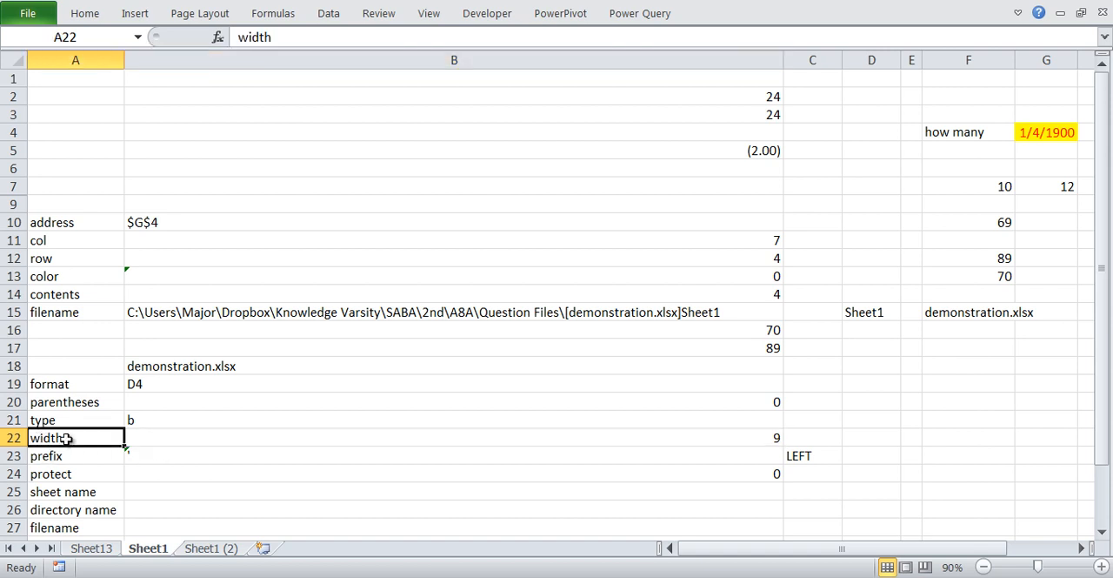
left_click(193, 473)
left_click(77, 481)
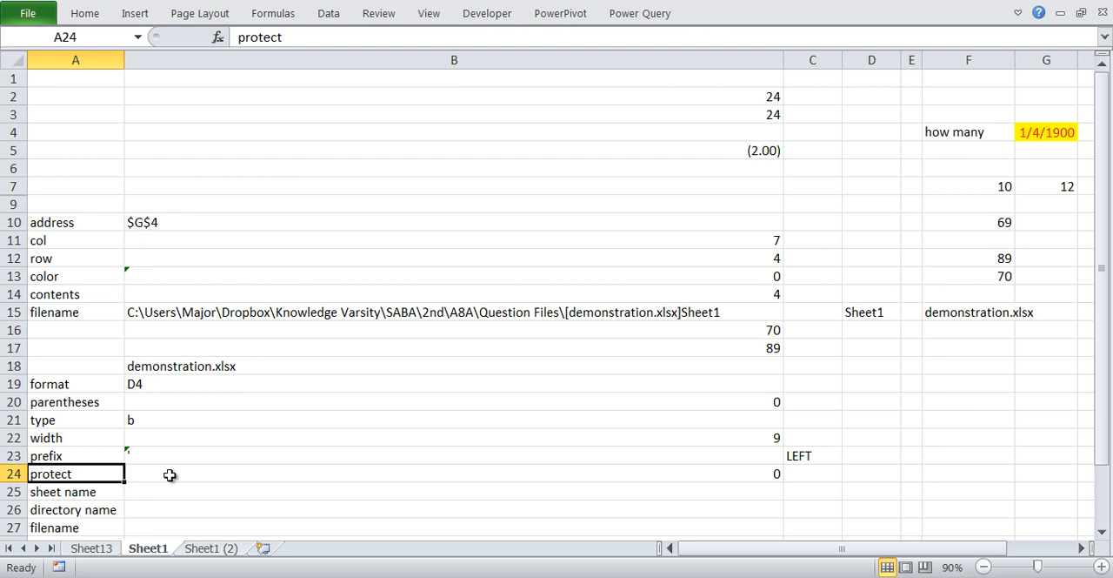
- Check which cell the protect formula in B24 references
left_click(170, 475)
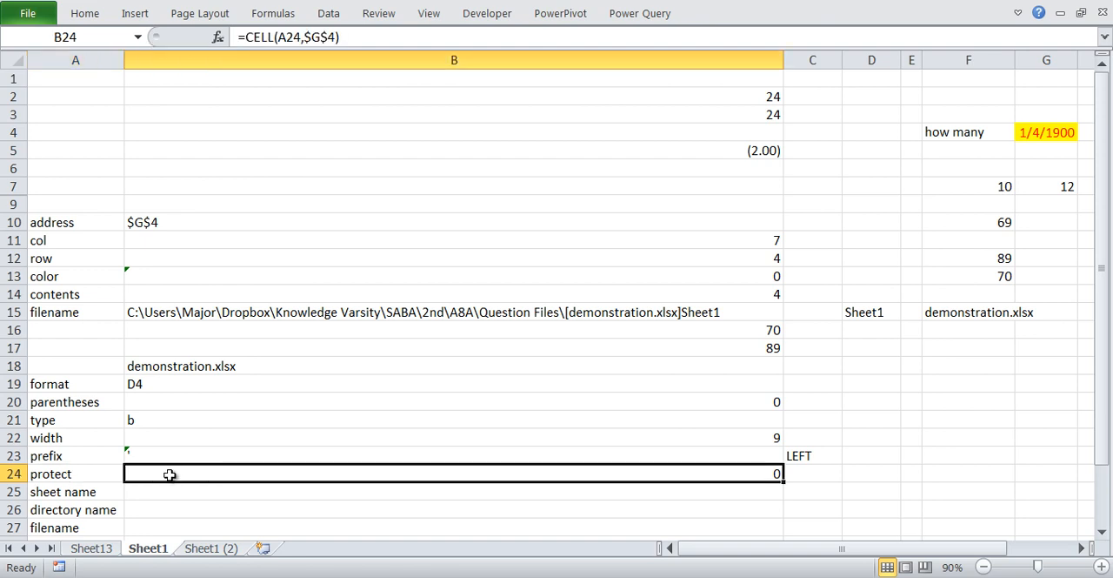
key("F2")
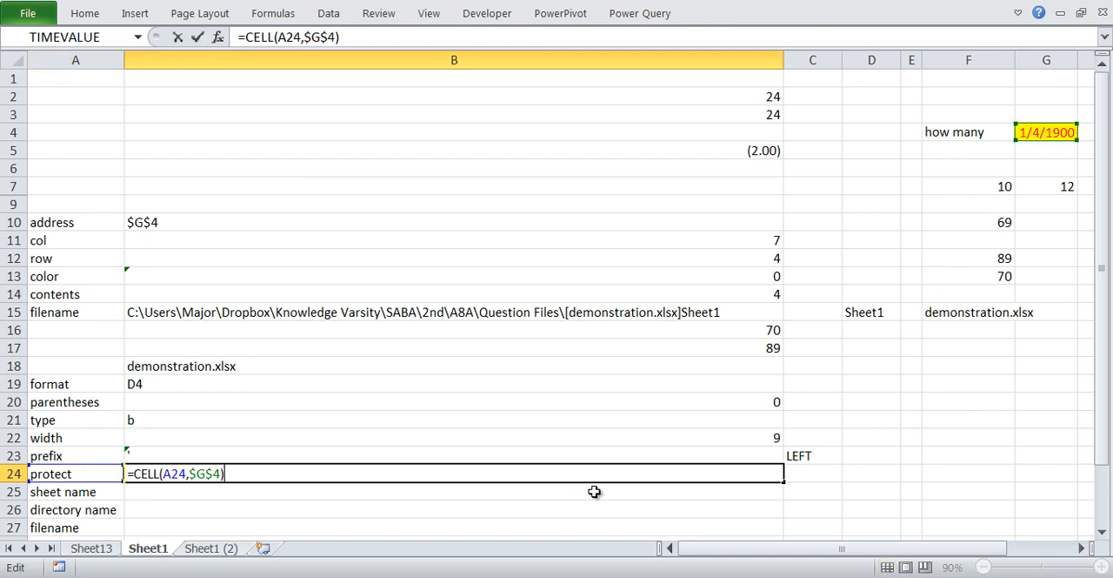
key("ctrl+Return")
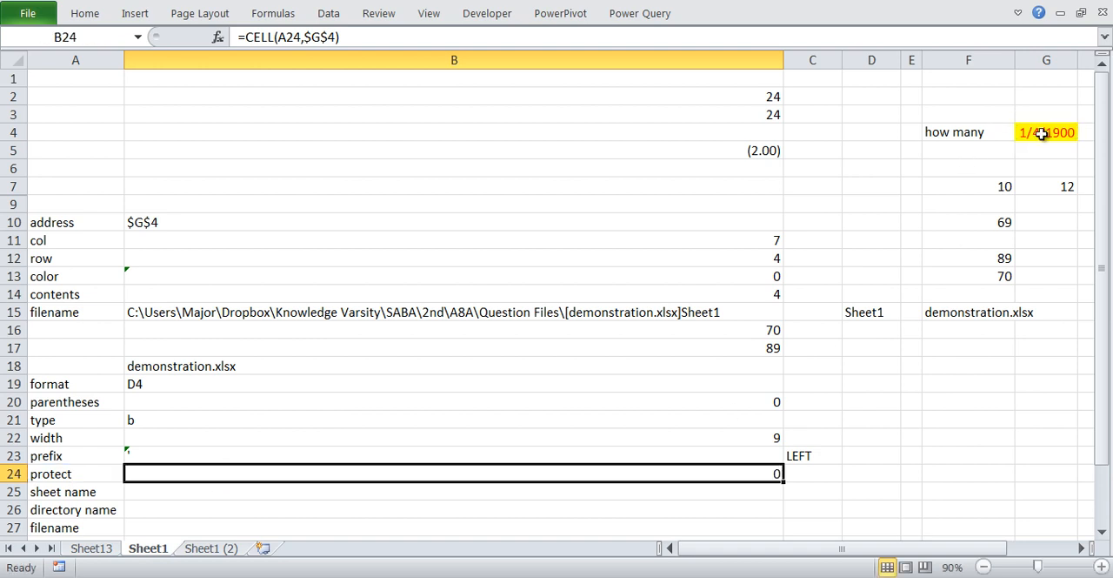
- Turn on the Locked protection setting in the cell format of G4
right_click(1041, 133)
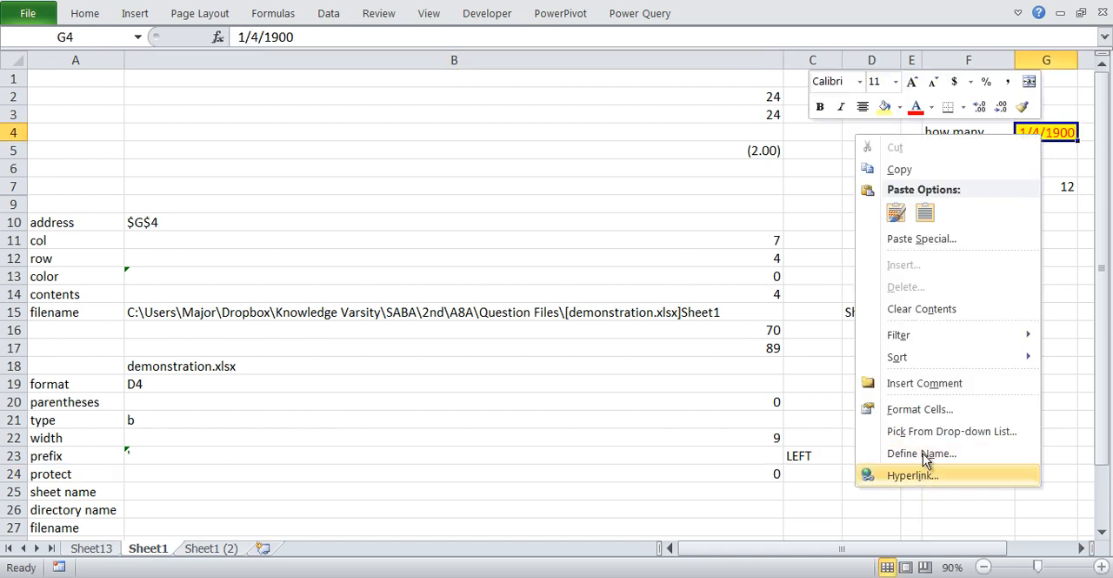
left_click(931, 408)
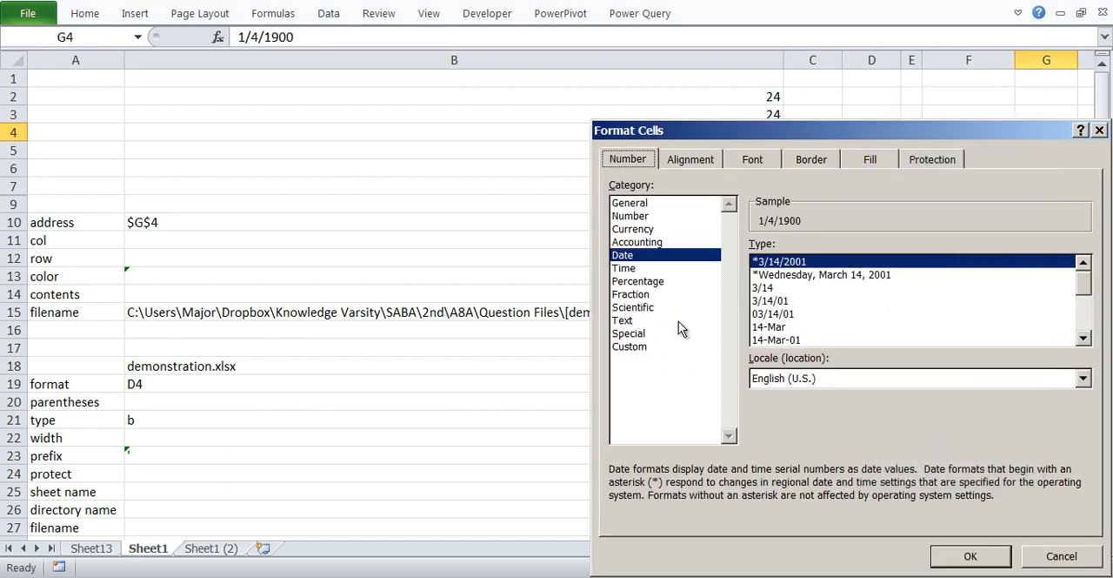
left_click(922, 158)
left_click(615, 186)
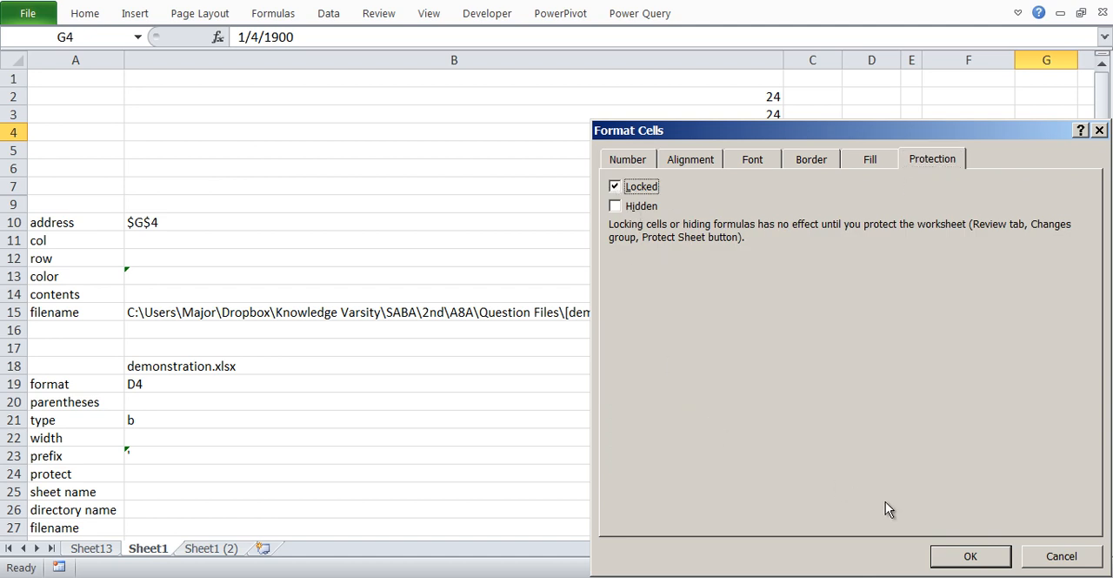
left_click(986, 564)
- Re-enter the protect formula in B24 so that it recalculates with the new lock setting of G4
left_click(467, 488)
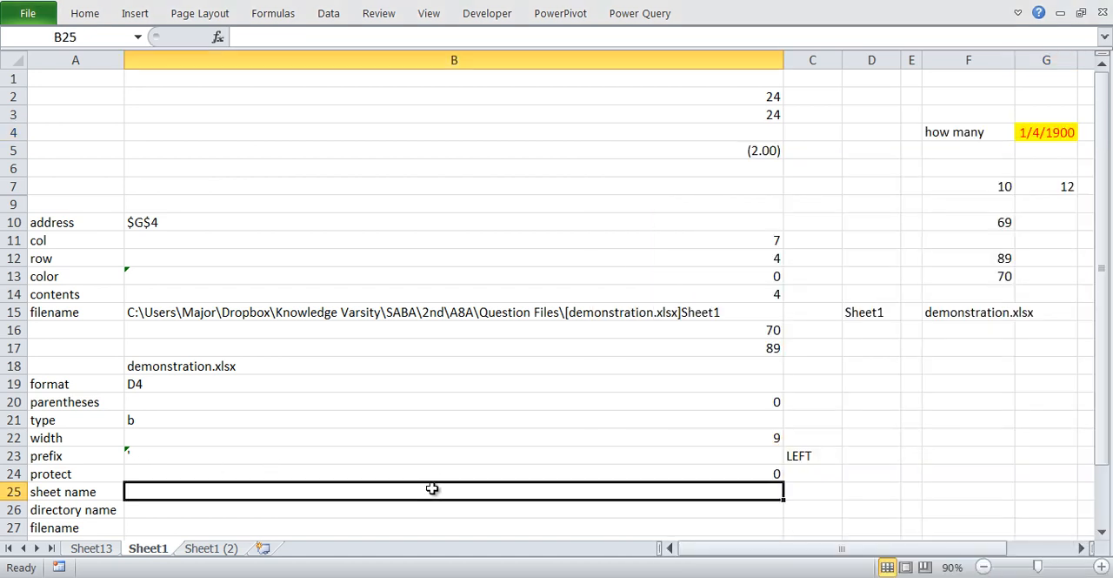
left_click(461, 476)
double_click(491, 477)
key("Return")
left_click(559, 470)
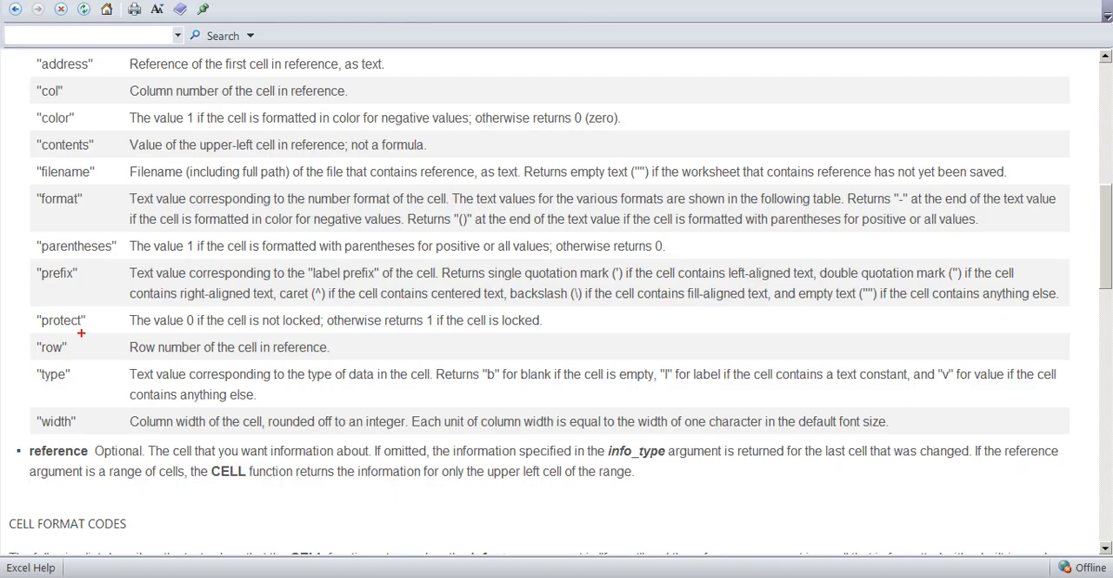
- In the Excel Help table of CELL info types, draw red check marks beside protect, type, width and prefix
left_click_drag(86, 321, 112, 317)
left_click_drag(90, 386, 133, 373)
left_click_drag(78, 435, 109, 426)
left_click_drag(85, 282, 130, 271)
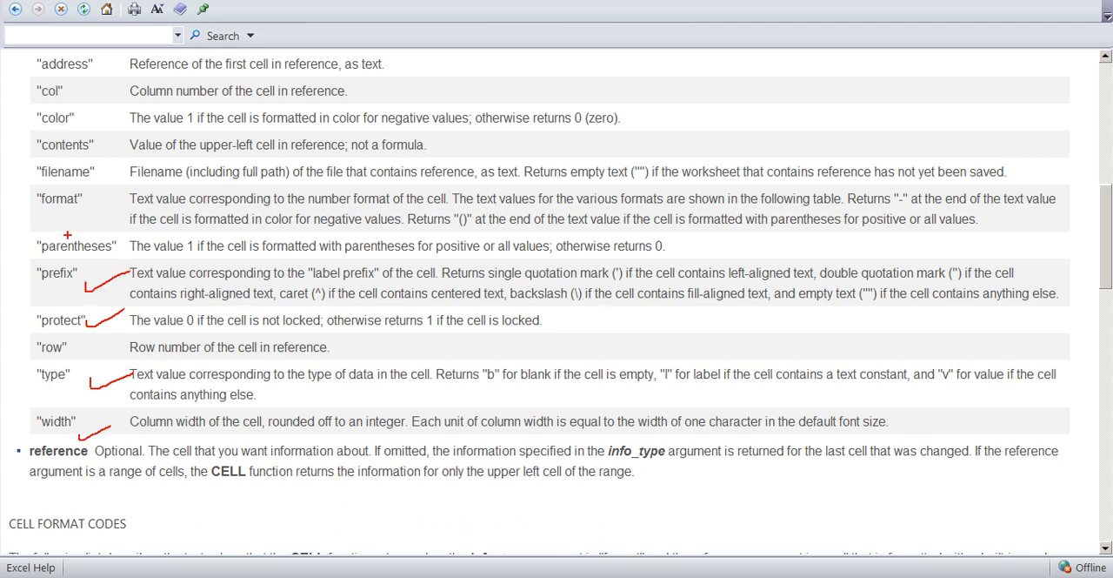